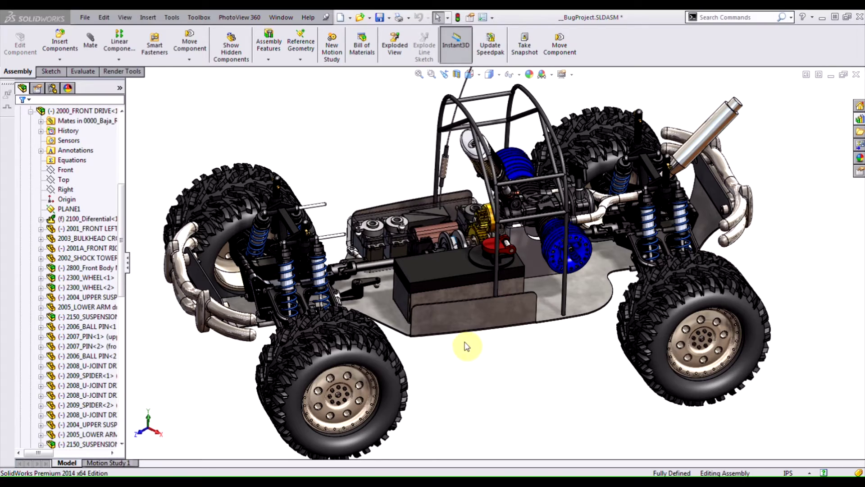
- Open the 2005_LOWER ARM drafted test part from the vehicle assembly in its own window
middle_click_drag(464, 332, 537, 248)
scroll(484, 267, "down", 3)
scroll(474, 257, "down", 3)
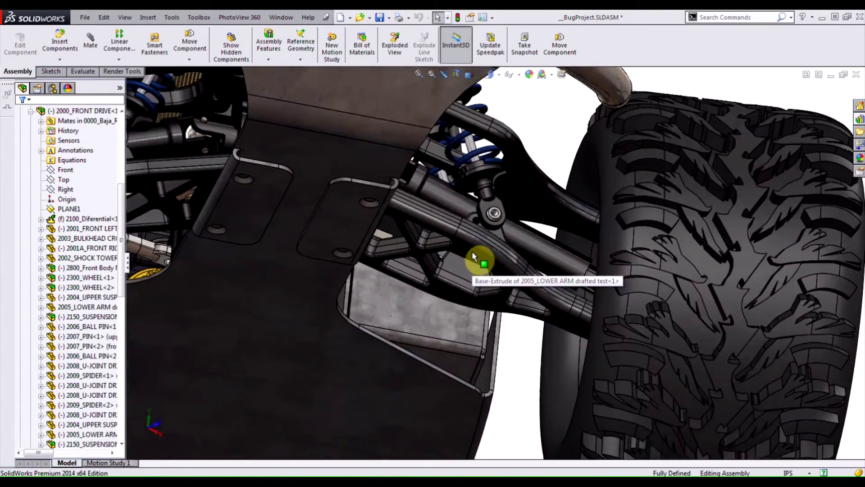
left_click(472, 250)
left_click(501, 191)
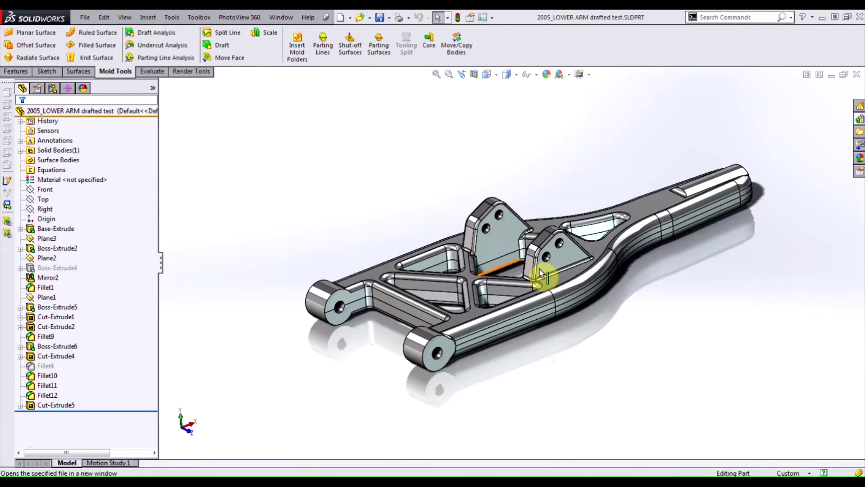
- Copy the straight fillet face beside the taller bracket as a surface, using Offset Surface with a distance of 0
middle_click_drag(546, 276, 586, 299)
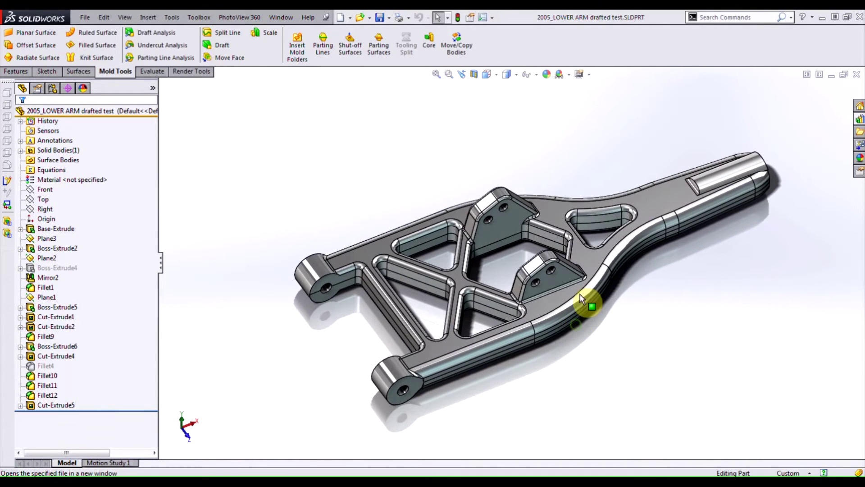
scroll(535, 230, "down", 3)
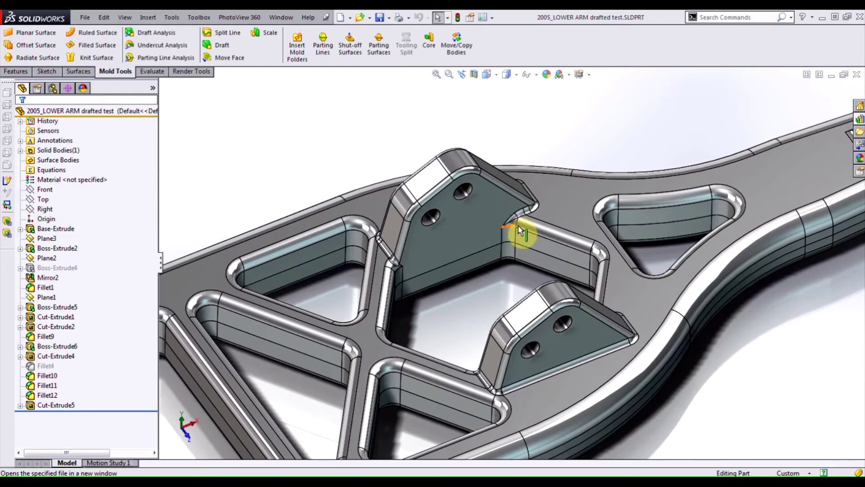
scroll(512, 218, "down", 3)
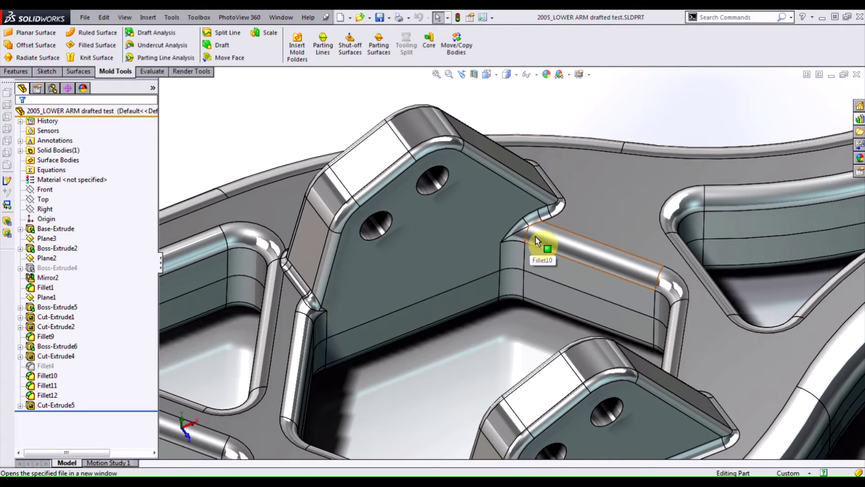
left_click(81, 72)
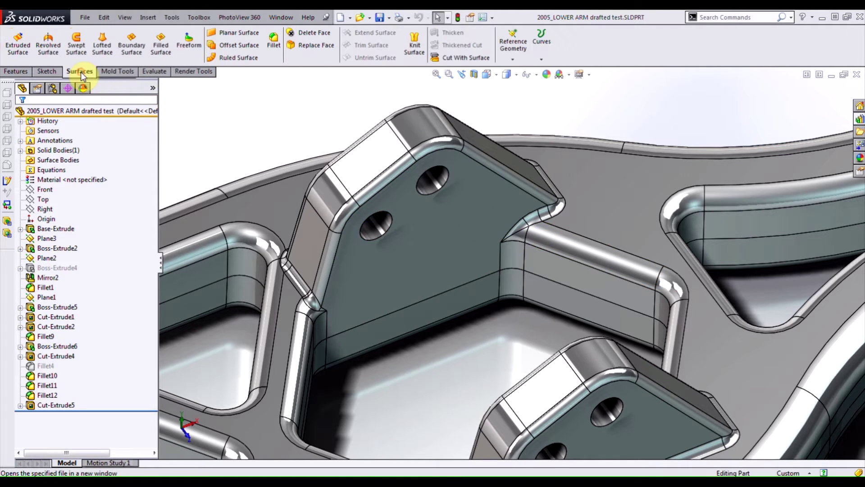
left_click(238, 47)
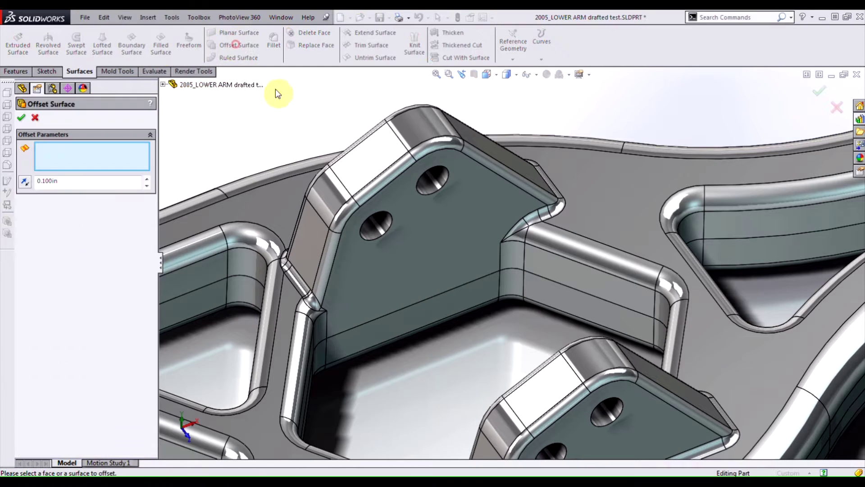
left_click(569, 249)
double_click(81, 180)
type("0")
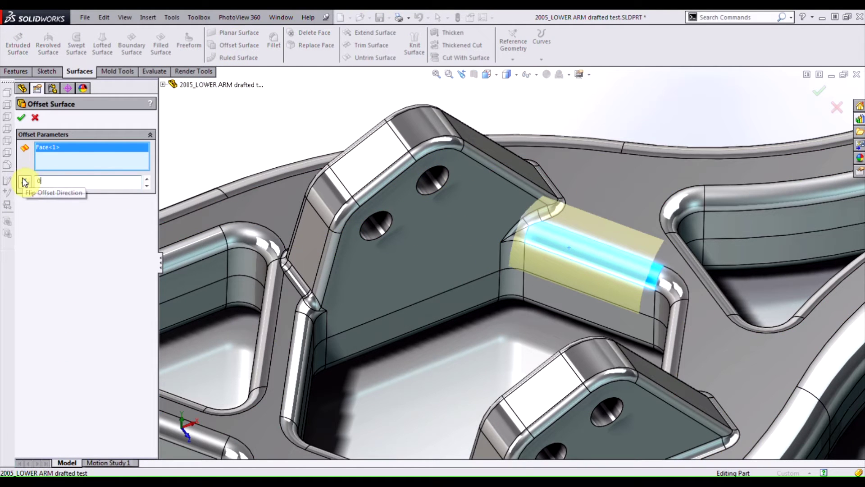
key("Return")
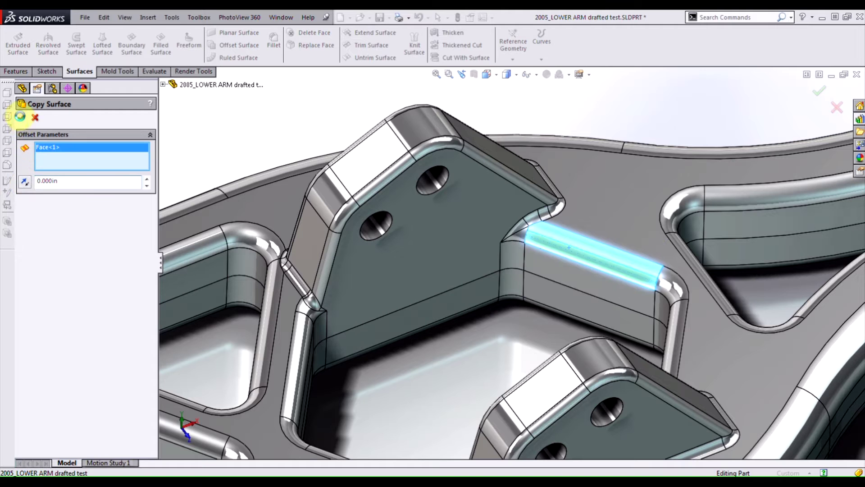
left_click(21, 117)
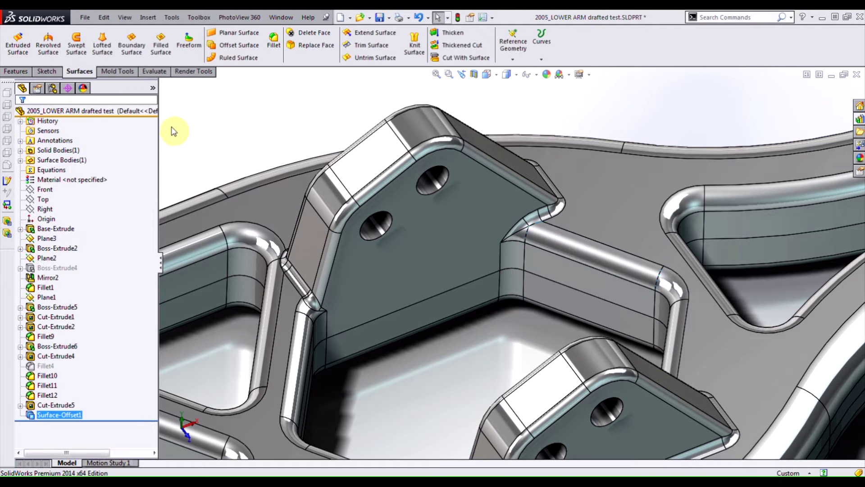
- Hide the copied fillet surface body
right_click(51, 163)
left_click(209, 142)
left_click(396, 207)
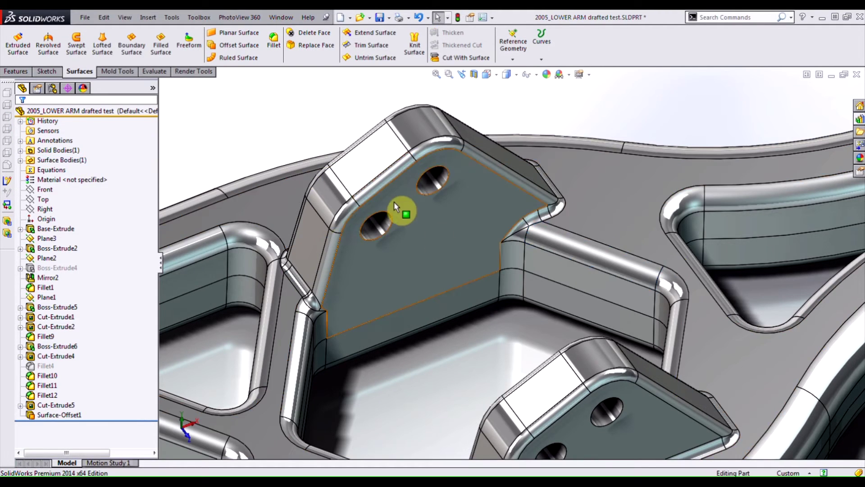
- Delete the straight fillet face and the three small corner faces beside the bracket, using the Delete option without patching or filling
right_click(544, 239)
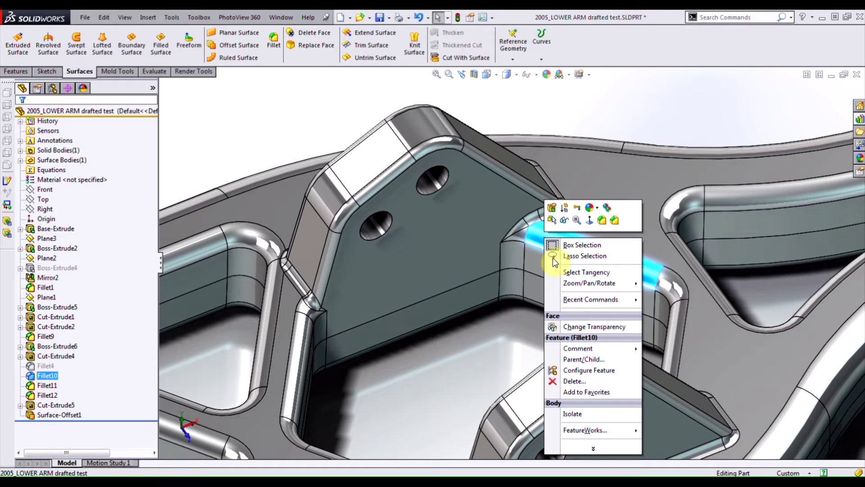
left_click(591, 444)
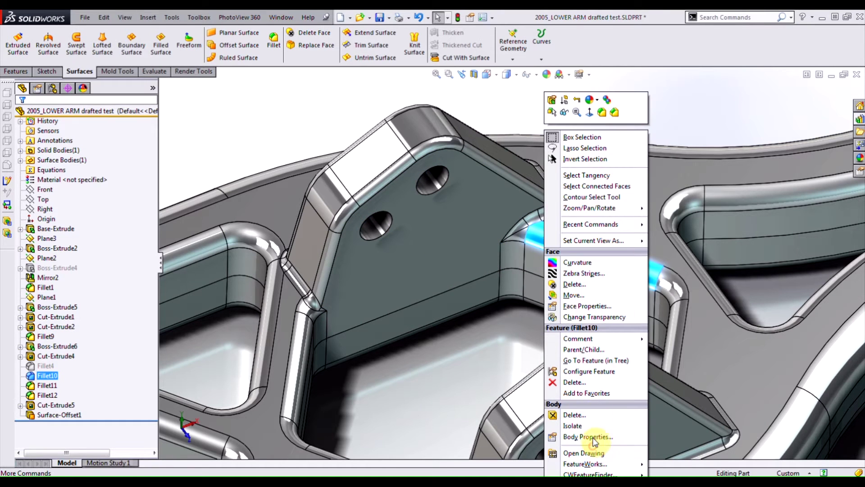
left_click(573, 283)
left_click(514, 234)
left_click(534, 221)
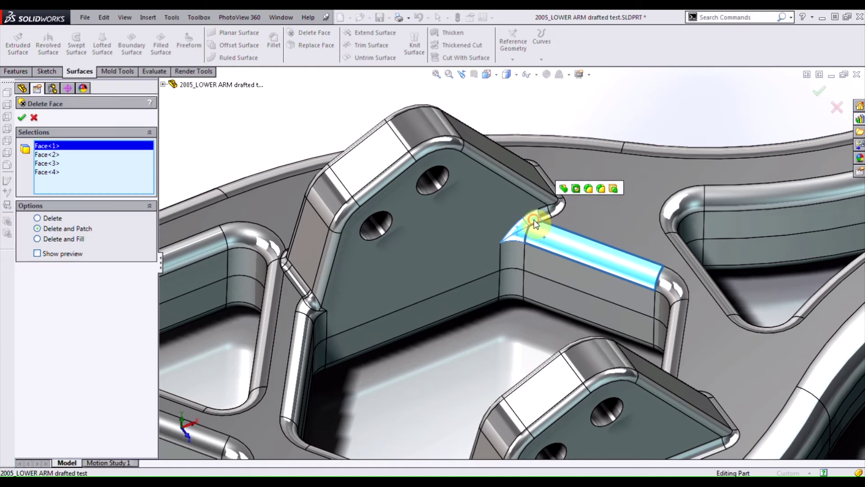
left_click(38, 218)
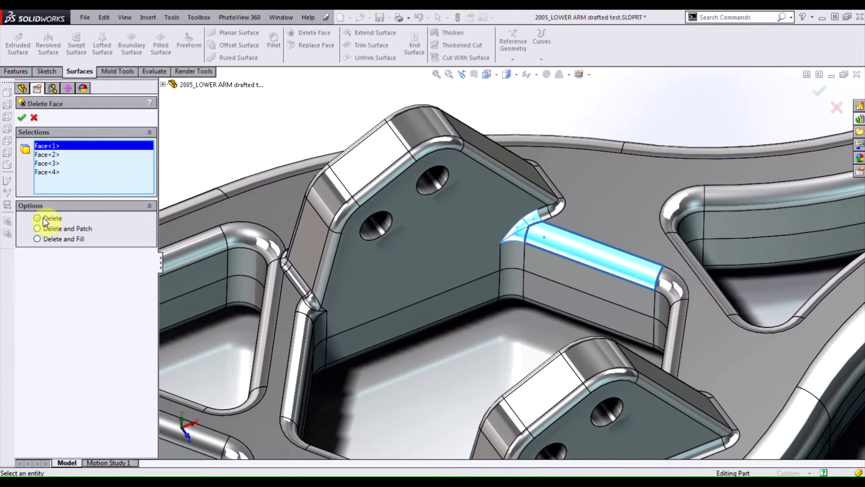
left_click(21, 117)
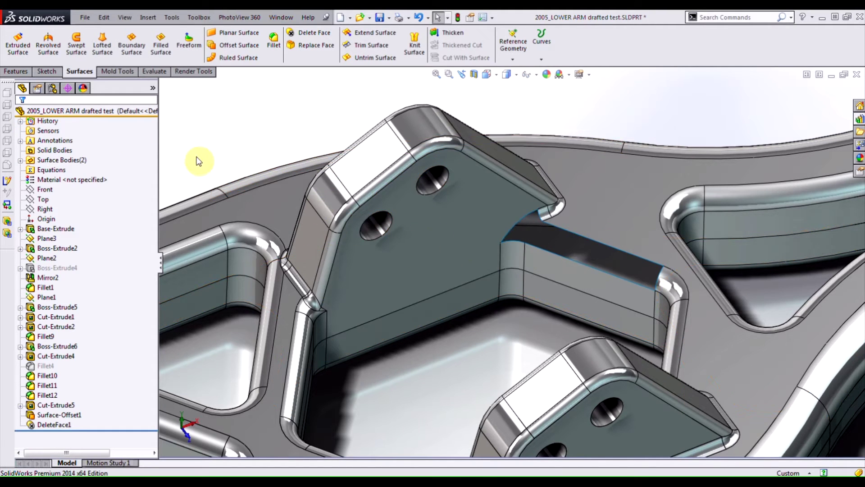
- Expand the surface bodies and show the Surface-Offset1 body again
left_click(20, 160)
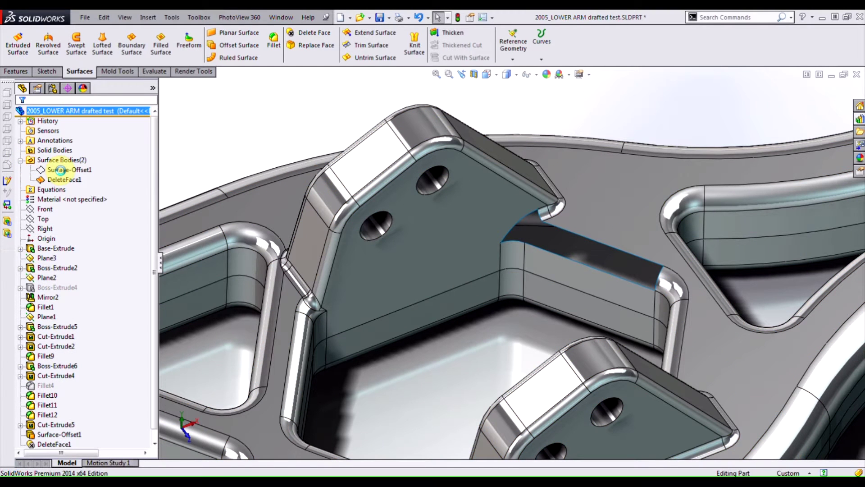
left_click(60, 169)
right_click(60, 169)
key("Escape")
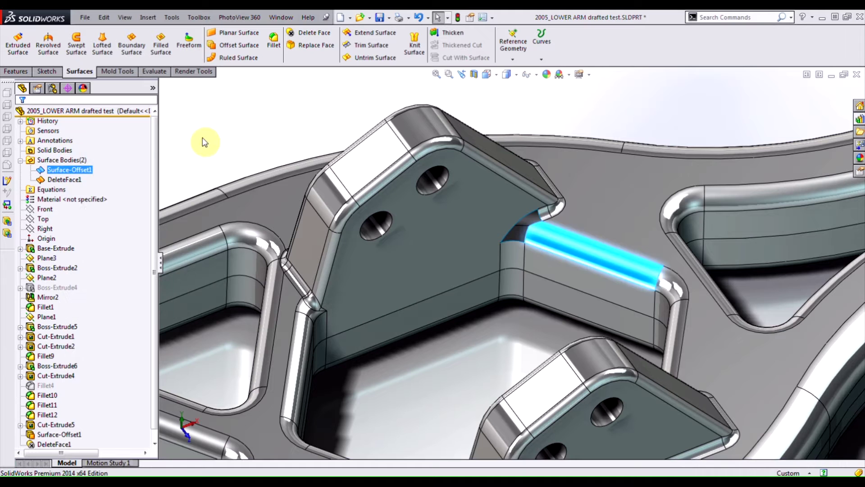
left_click(208, 141)
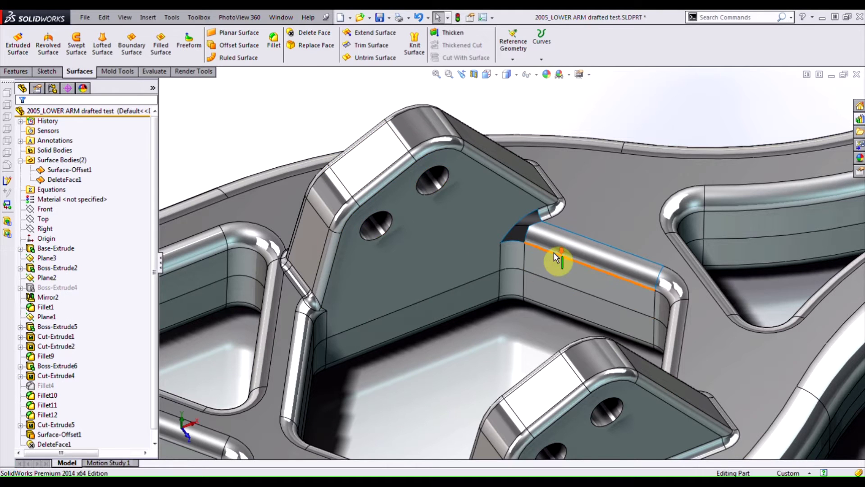
- Draw a two-point Spline on Surface across the copied fillet, from its upper corner at the gap to just past its lower edge
scroll(555, 256, "down", 2)
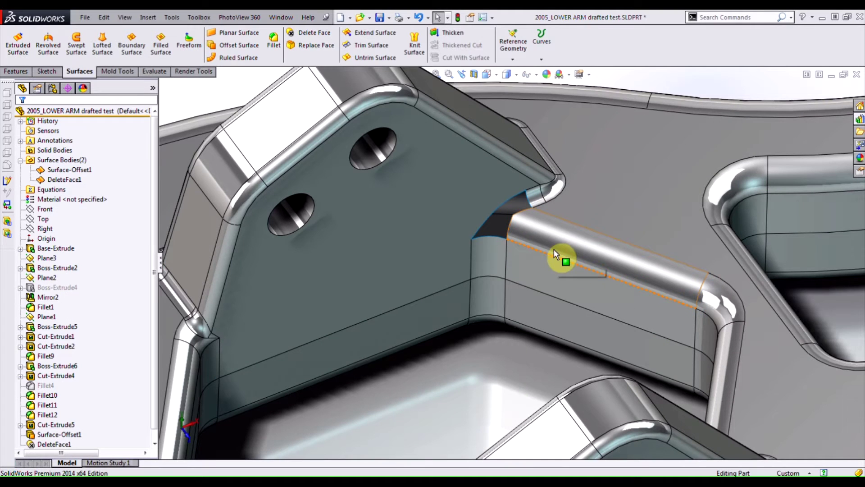
left_click(531, 229)
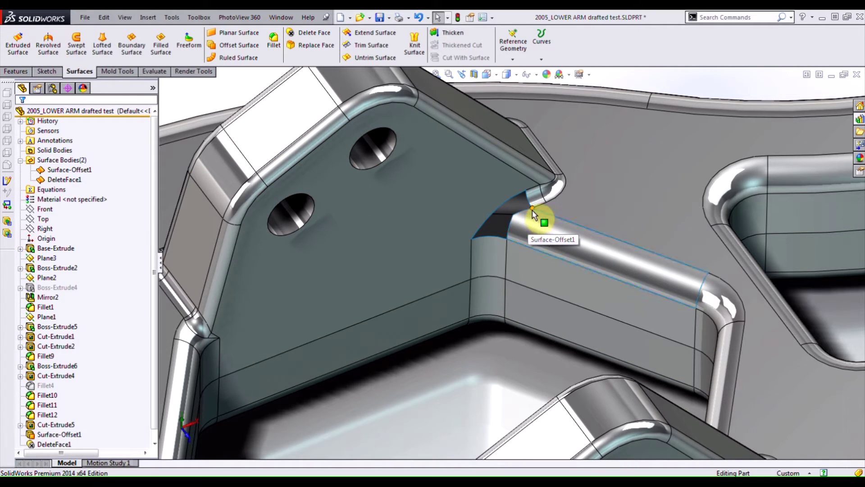
left_click(519, 243)
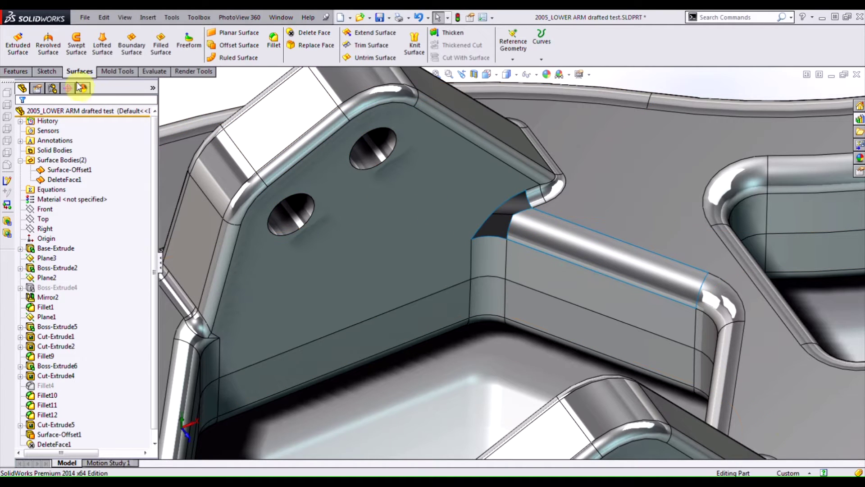
left_click(55, 72)
left_click(117, 32)
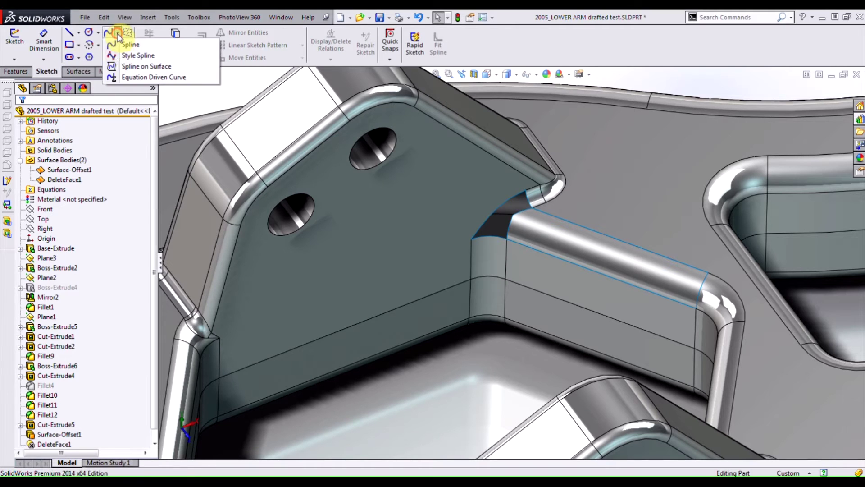
left_click(123, 65)
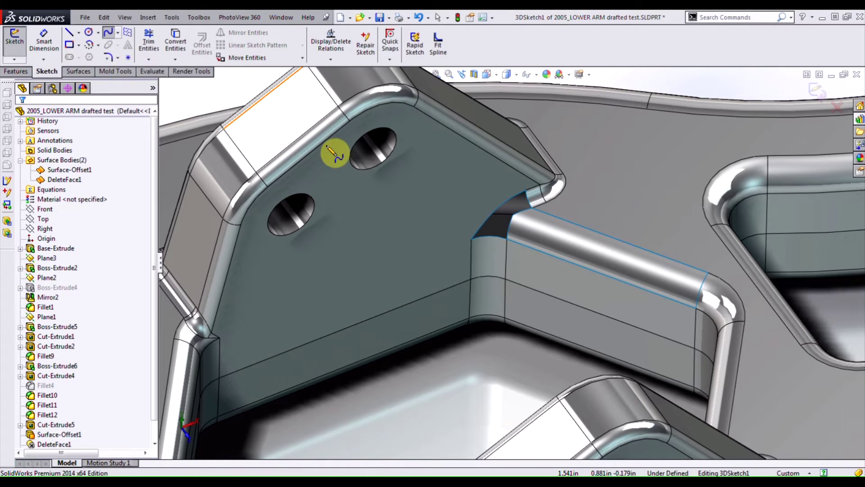
middle_click_drag(551, 228, 540, 221)
scroll(541, 221, "down", 2)
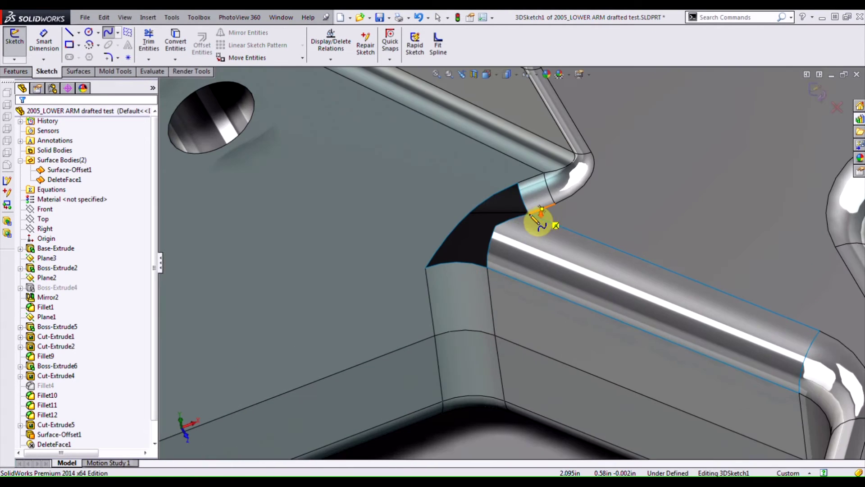
left_click(530, 215)
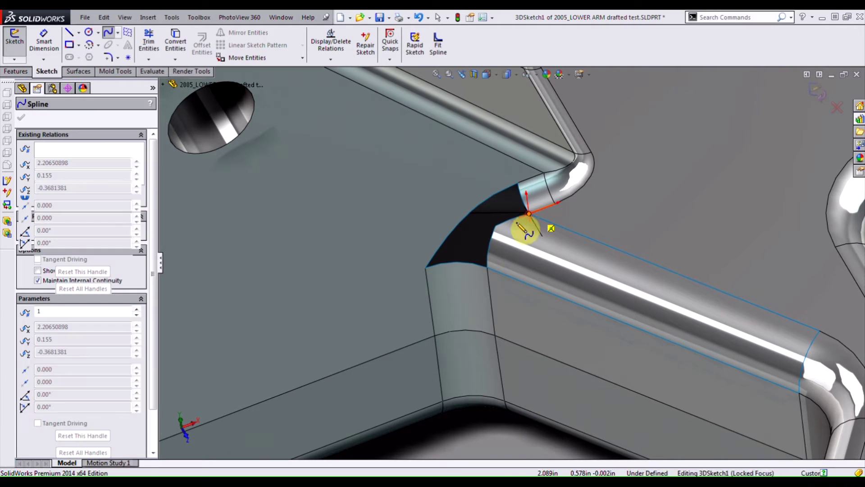
double_click(513, 270)
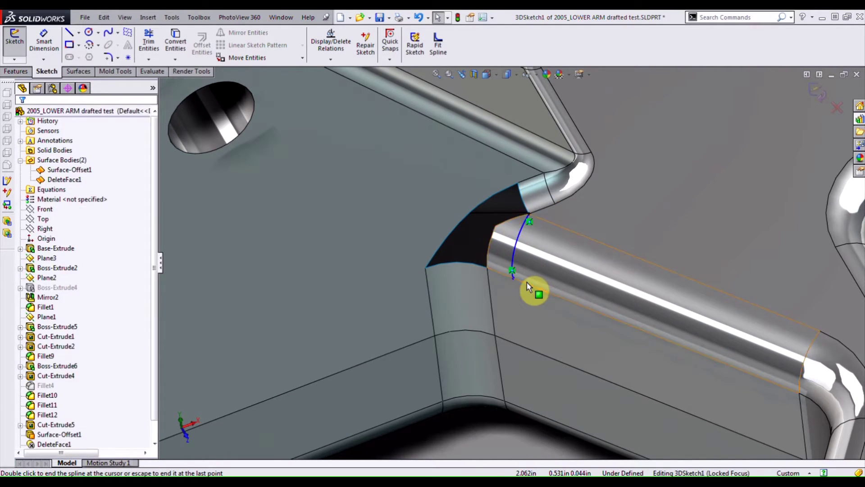
mouse_move(533, 269)
middle_mouse_down()
mouse_move(560, 251)
mouse_move(547, 244)
mouse_move(526, 264)
mouse_move(511, 264)
mouse_move(518, 252)
mouse_move(525, 257)
middle_mouse_up()
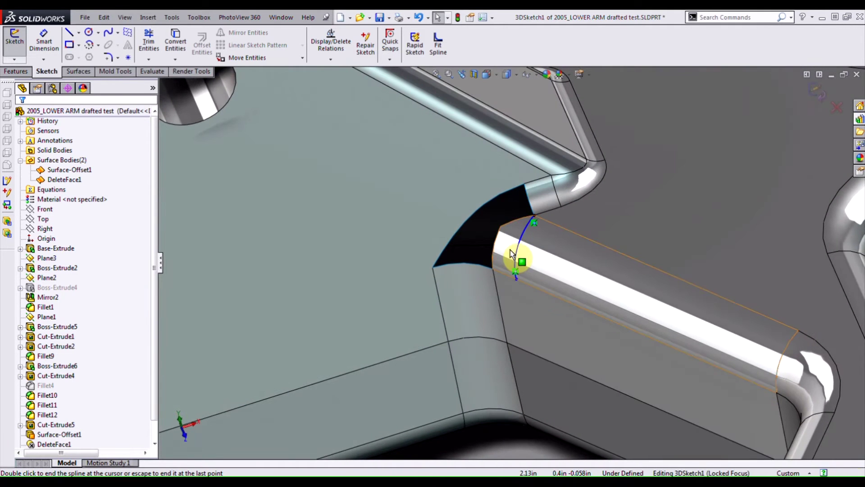
- Trim the copied fillet surface with the spline sketch, removing the small end piece next to the gap
left_click(112, 72)
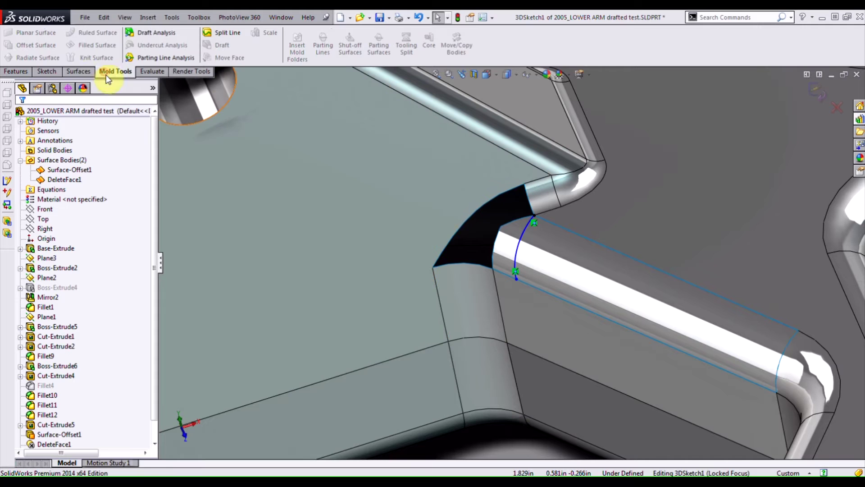
left_click(79, 72)
left_click(368, 47)
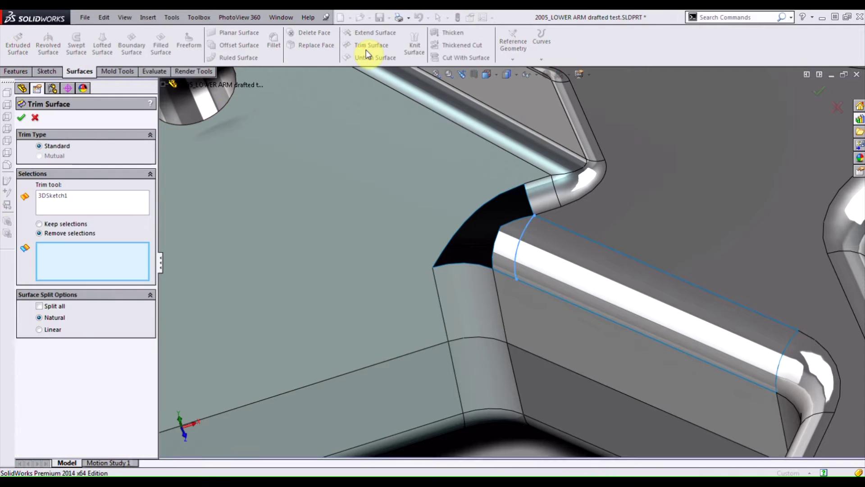
left_click(514, 247)
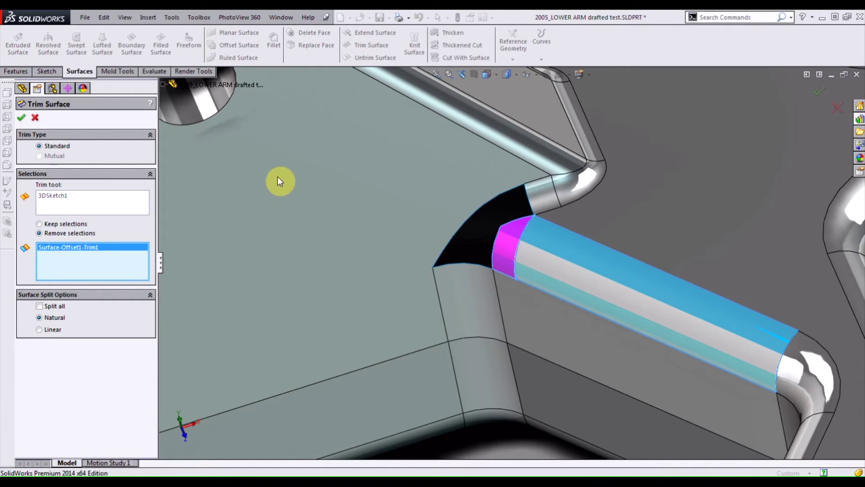
left_click(22, 118)
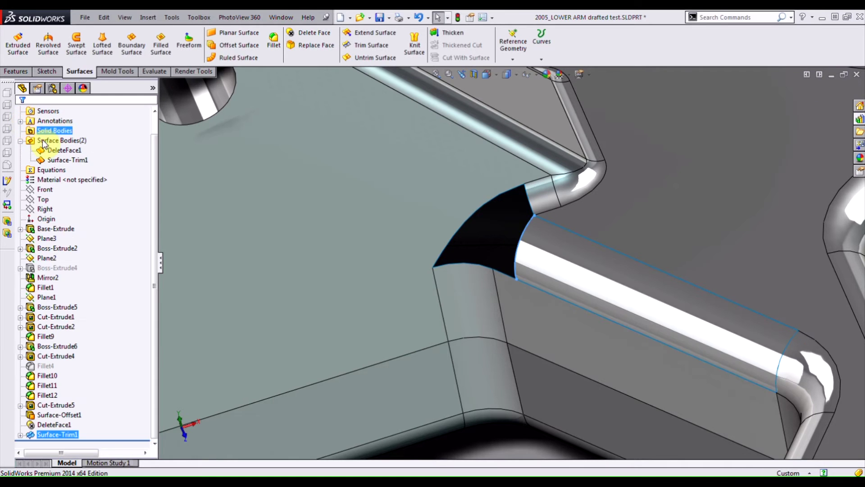
- Knit the trimmed fillet surface to the main DeleteFace1 surface body with Knit Surface
scroll(512, 262, "up", 3)
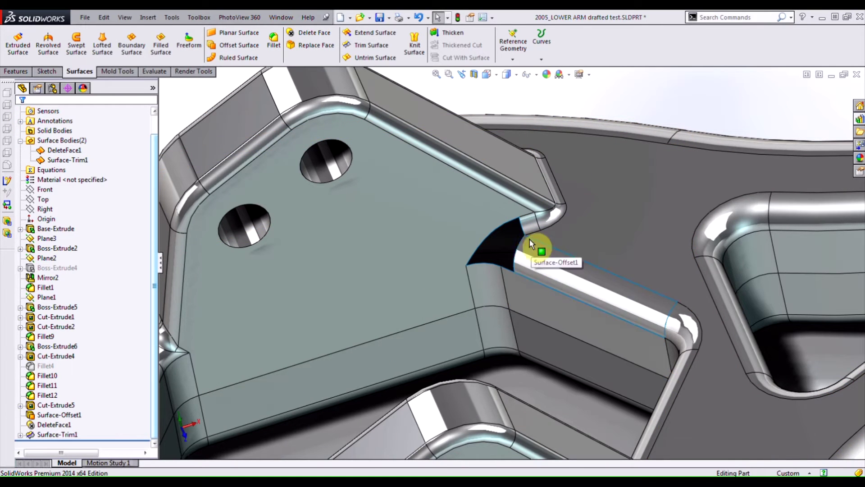
left_click(415, 45)
left_click(596, 251)
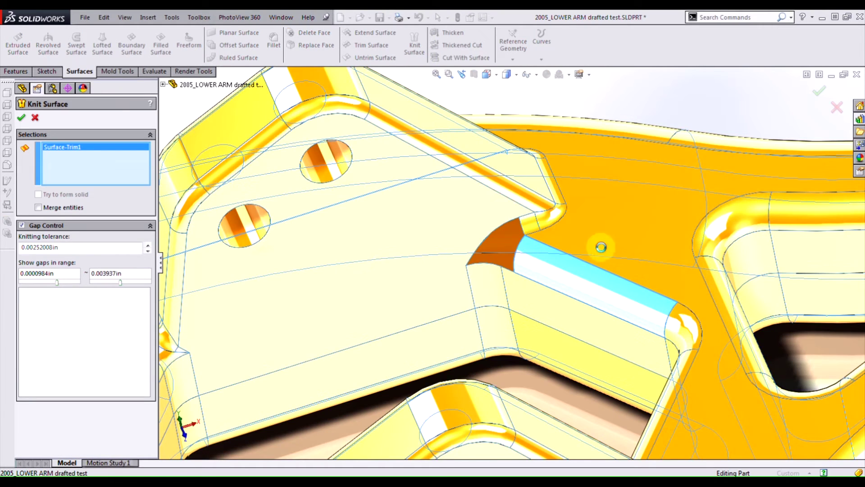
left_click(590, 247)
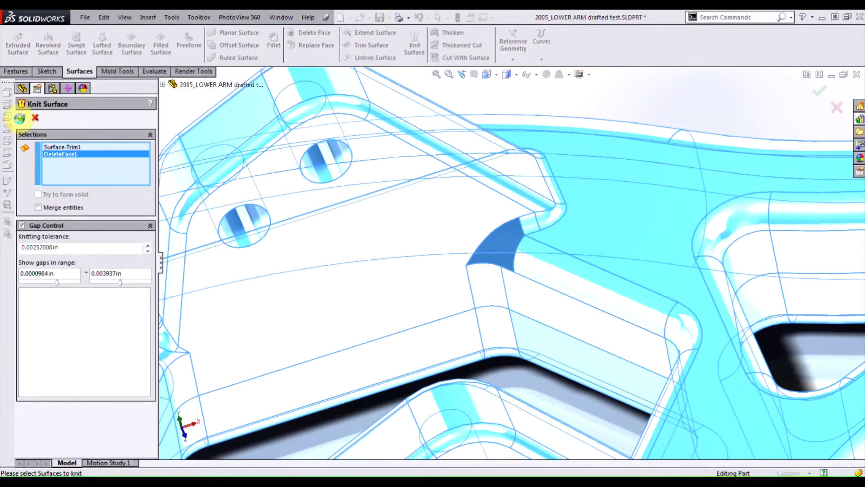
left_click(19, 118)
- Start a Fill Surface and select the six edges around the open corner gap as the patch boundary
left_click(163, 45)
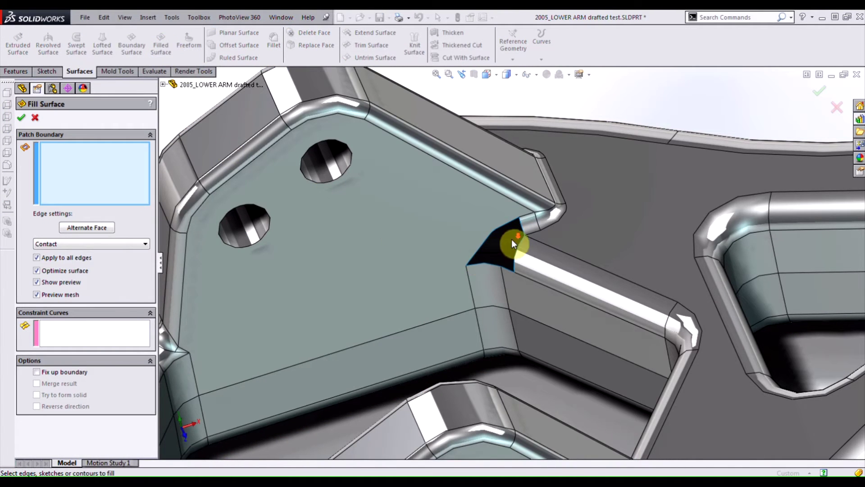
scroll(512, 241, "down", 3)
left_click(526, 253)
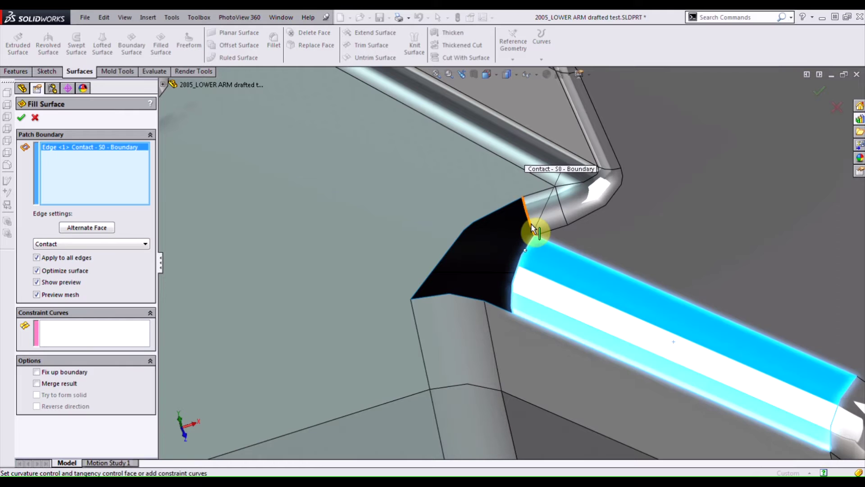
left_click(533, 228)
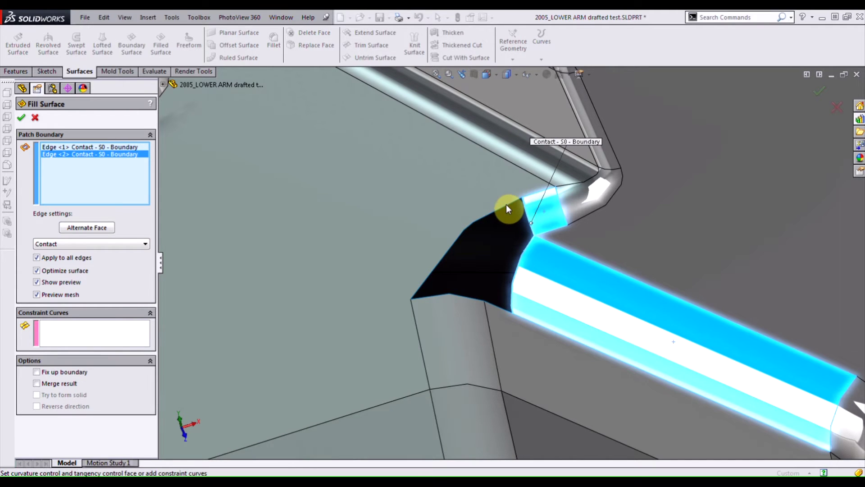
left_click(505, 204)
left_click(464, 228)
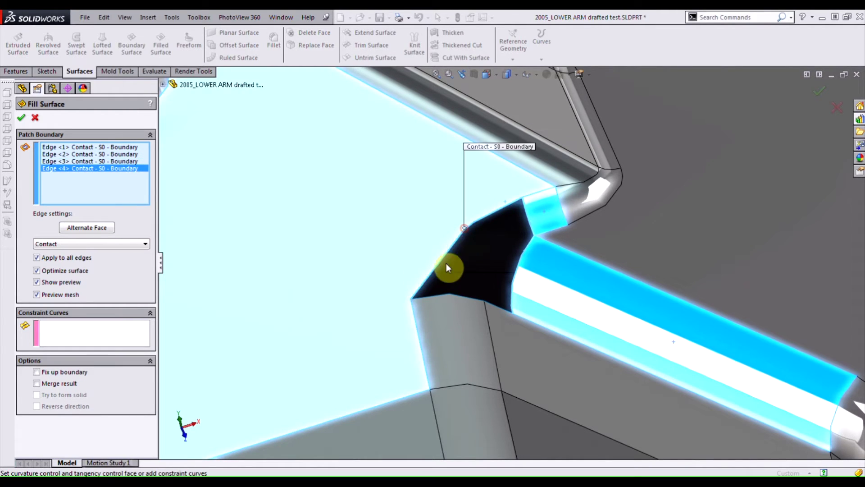
left_click(434, 298)
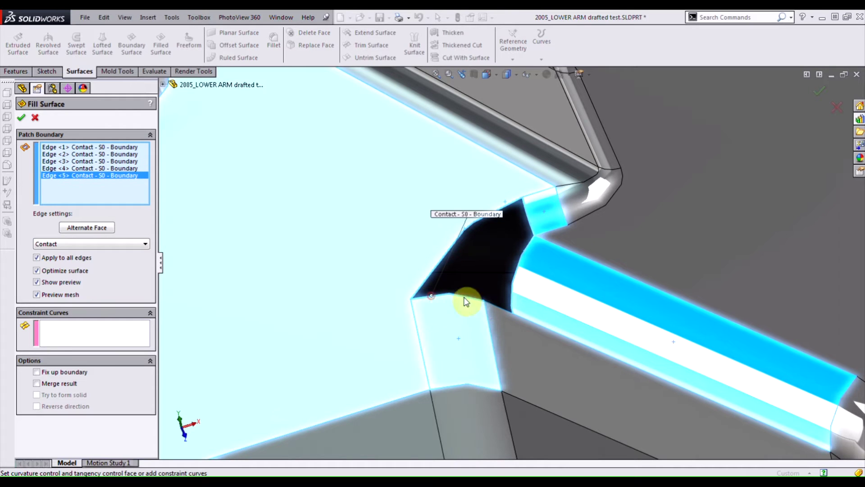
left_click(495, 310)
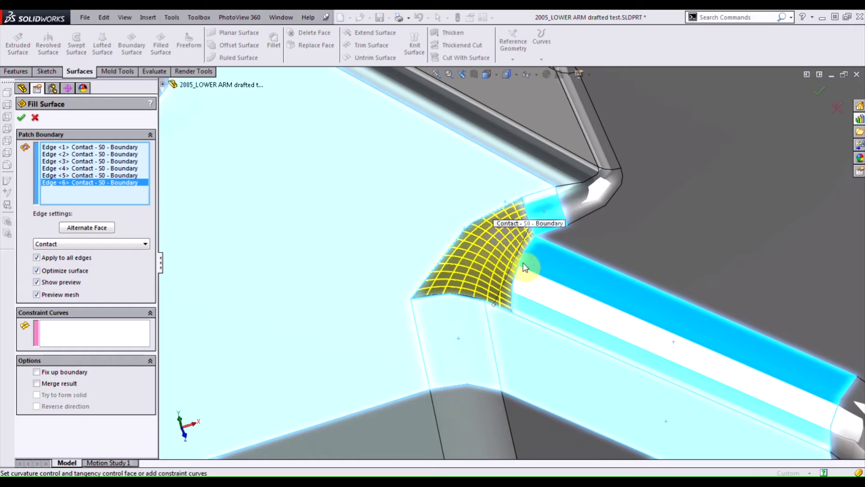
- Set the fill patch's edge condition to Tangent for all edges and create the surface
middle_click_drag(518, 270, 516, 303)
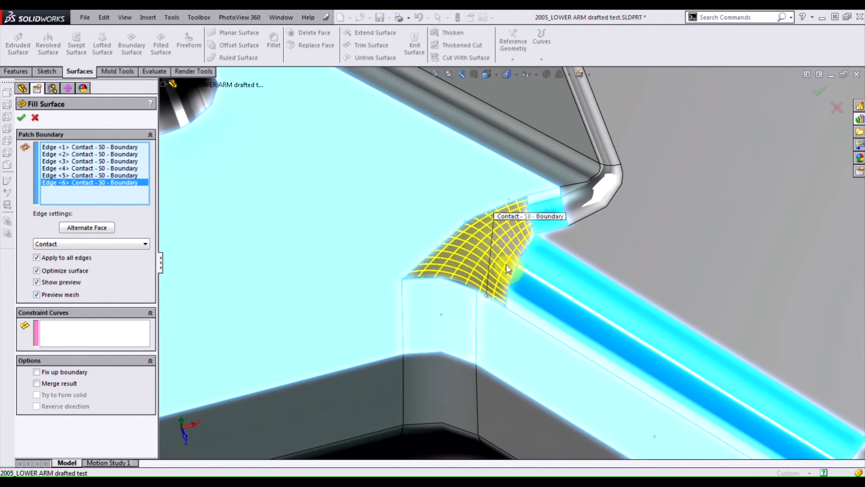
middle_click_drag(506, 264, 332, 326)
scroll(420, 299, "down", 3)
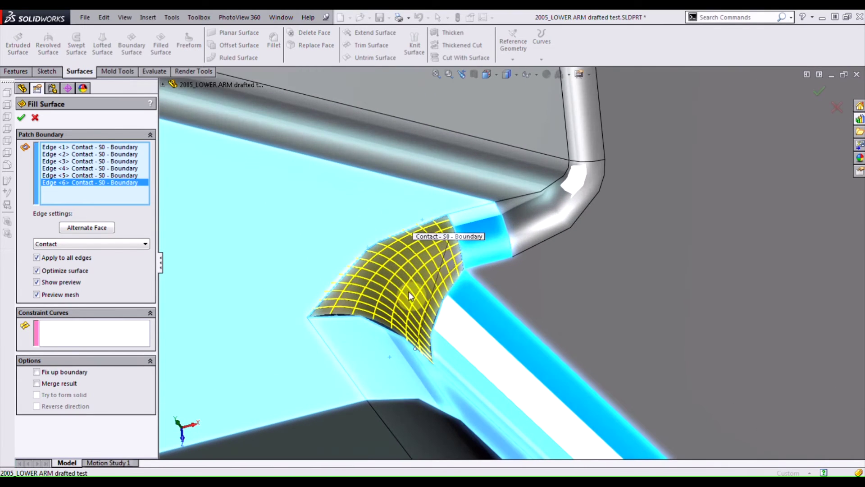
mouse_move(409, 291)
middle_mouse_down()
mouse_move(411, 284)
mouse_move(399, 283)
middle_mouse_up()
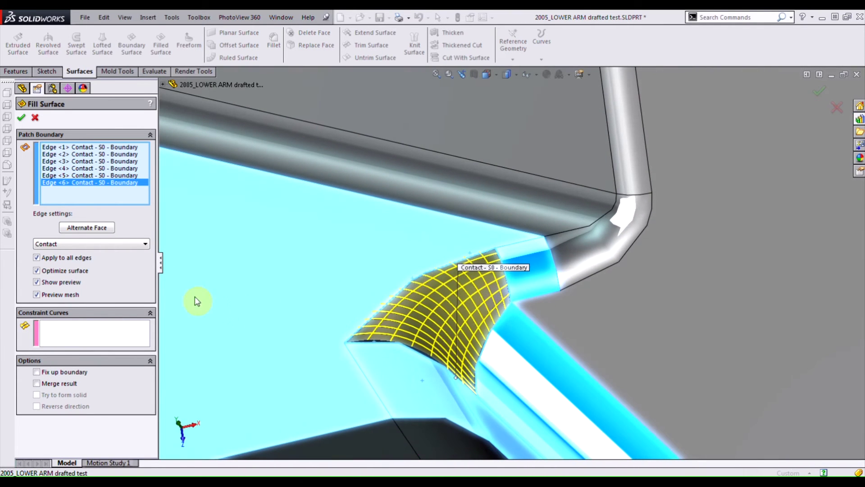
left_click(117, 244)
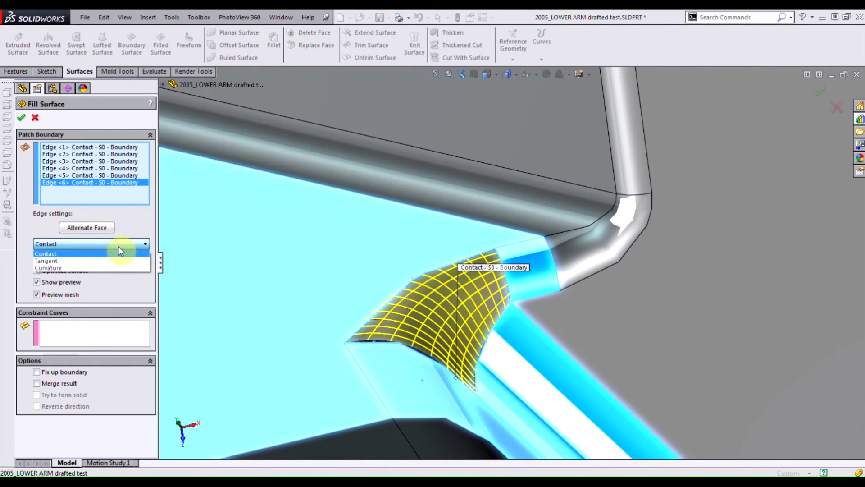
left_click(105, 261)
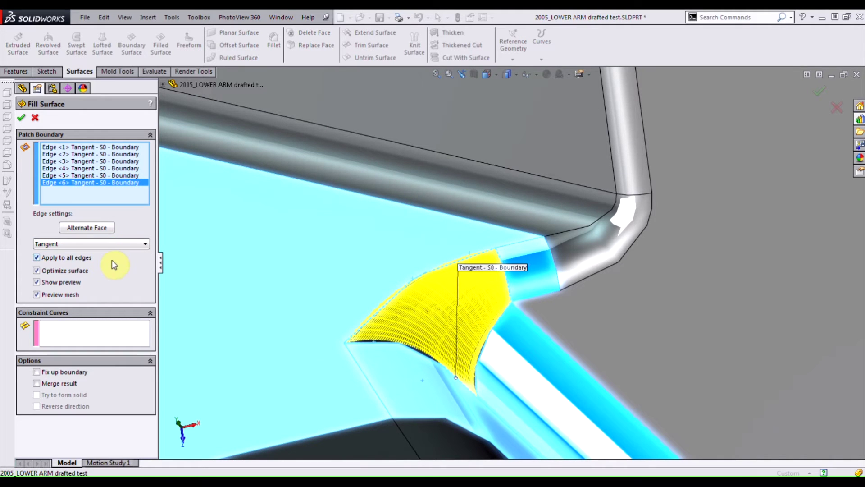
left_click(21, 118)
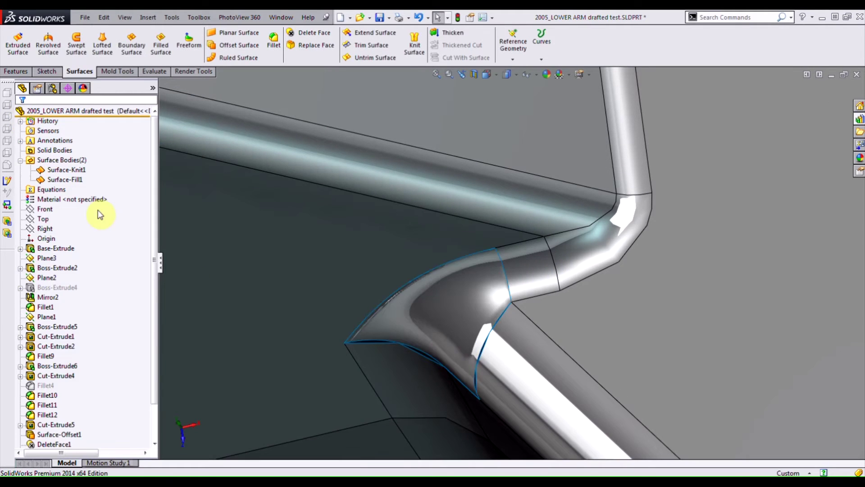
- Knit the filled corner patch to the surrounding surface body with Try to form solid enabled
middle_click_drag(392, 365, 432, 327)
scroll(432, 327, "up", 3)
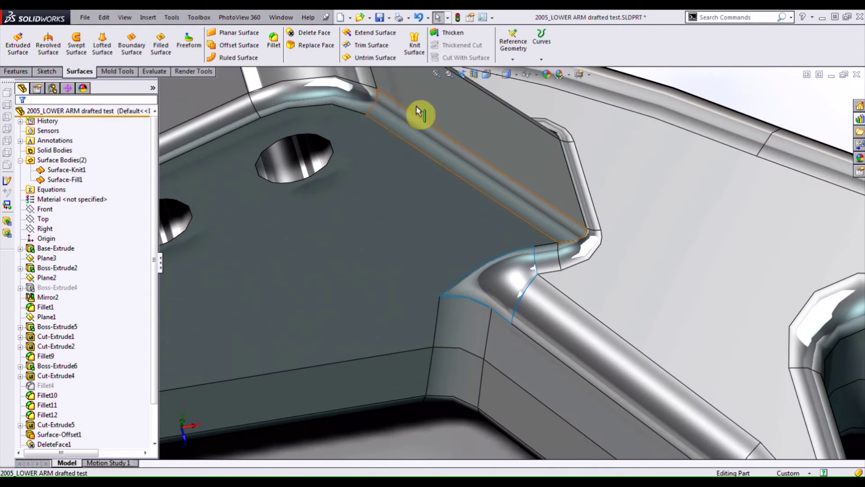
left_click(414, 45)
left_click(495, 281)
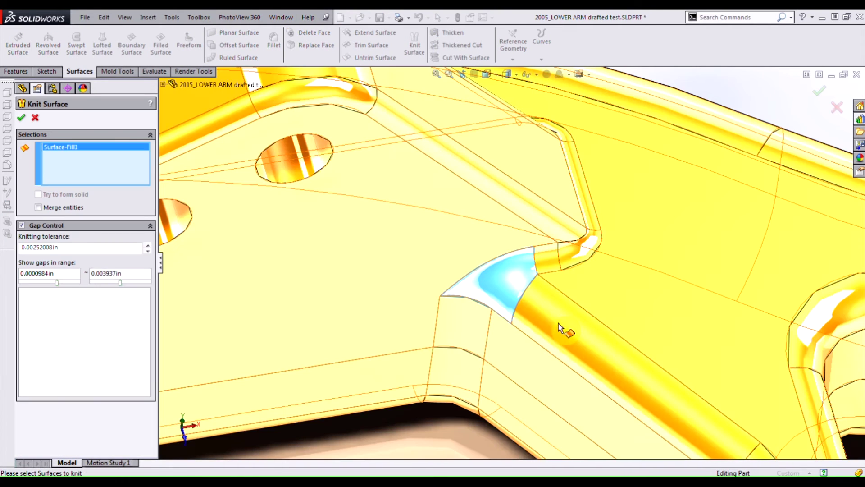
left_click(532, 310)
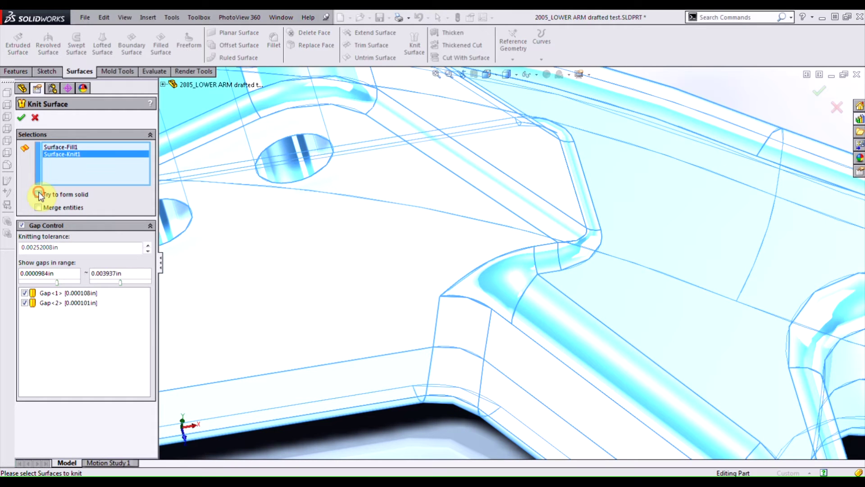
left_click(20, 118)
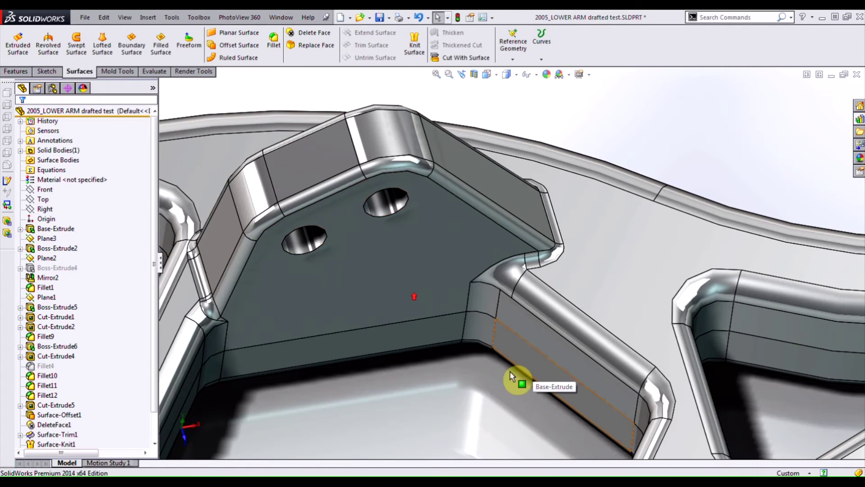
- Create a reference plane through three outer vertices of the poor fillet corner at the bracket's other end
middle_click_drag(506, 344, 304, 289)
scroll(302, 287, "down", 8)
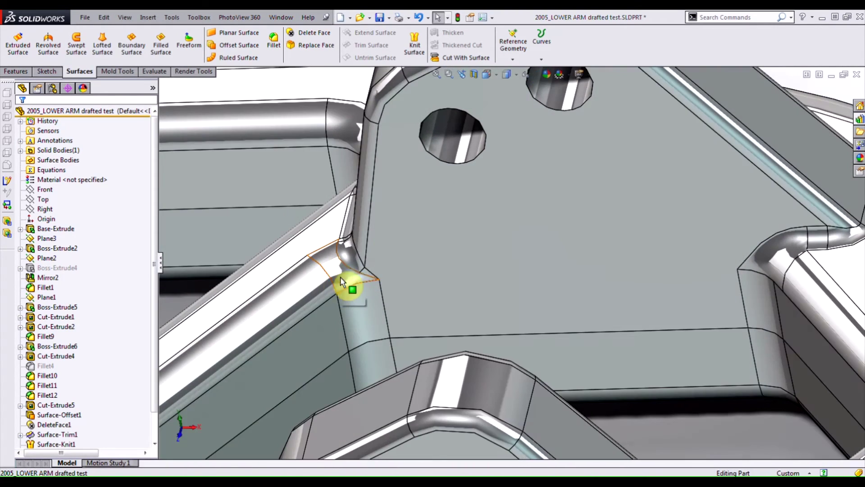
mouse_move(352, 242)
middle_mouse_down()
mouse_move(377, 274)
mouse_move(356, 245)
middle_mouse_up()
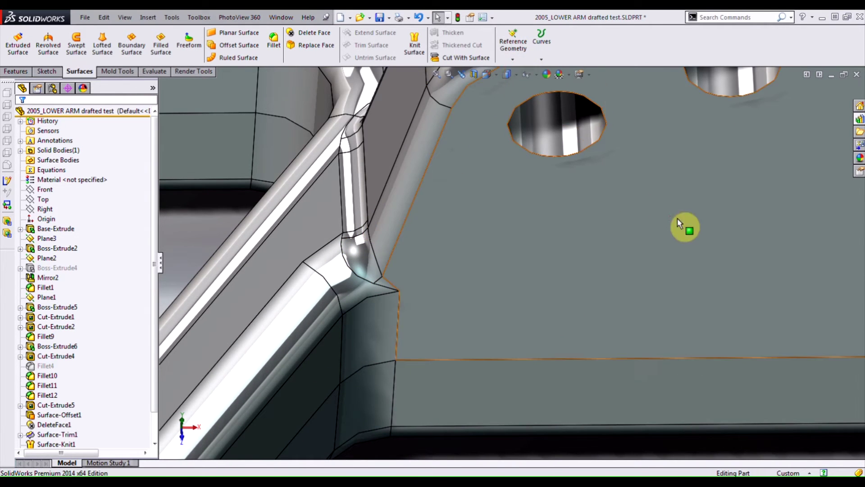
scroll(763, 257, "up", 6)
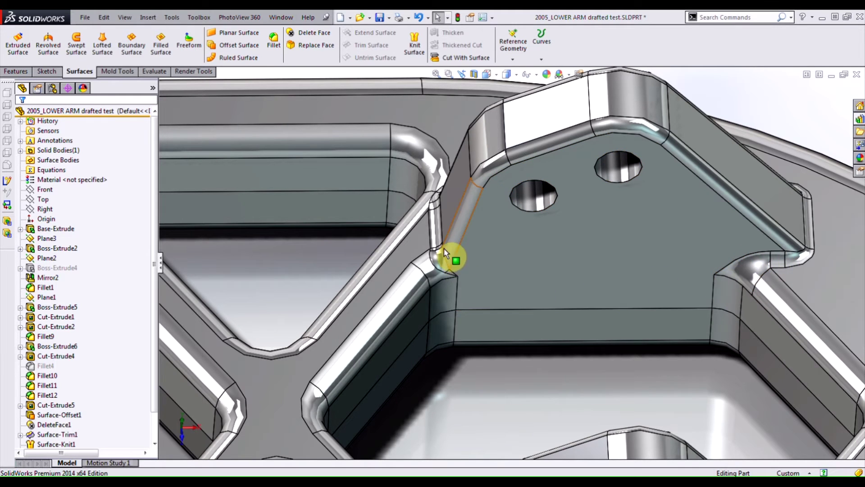
scroll(446, 254, "down", 3)
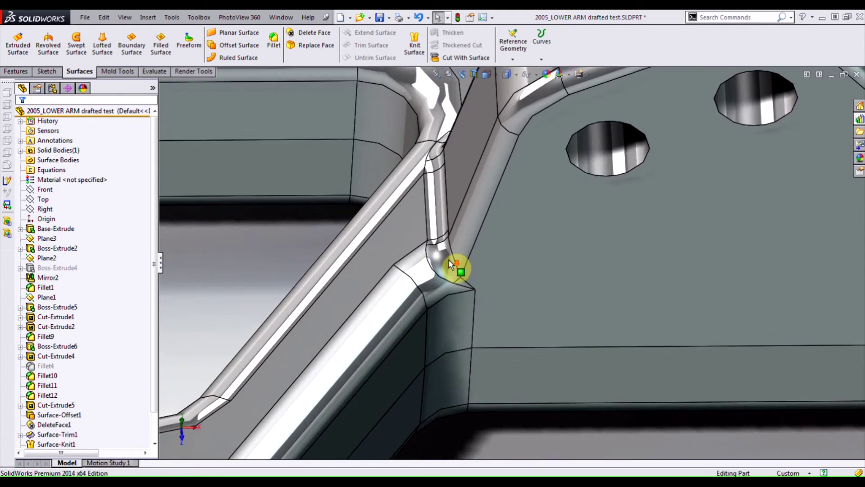
scroll(450, 265, "down", 1)
left_click(514, 60)
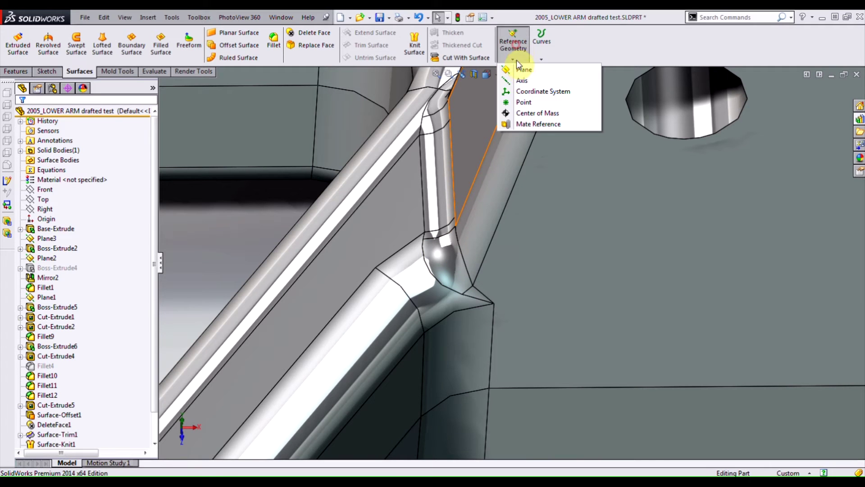
left_click(521, 70)
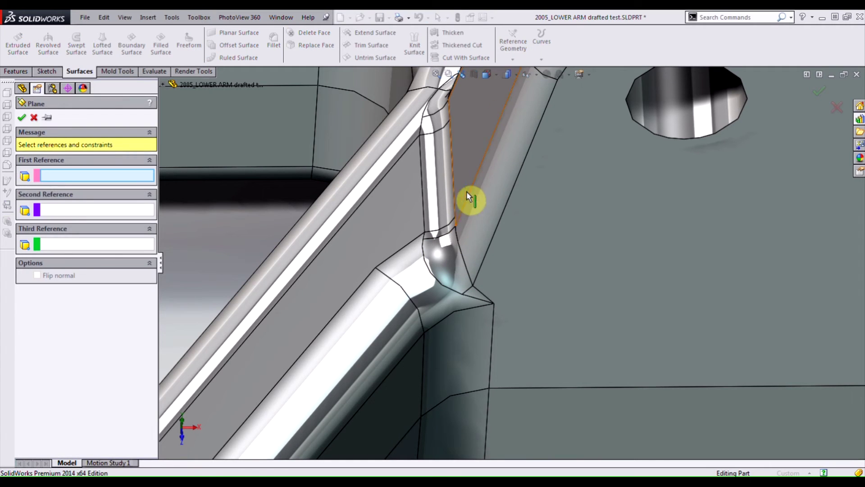
left_click(455, 218)
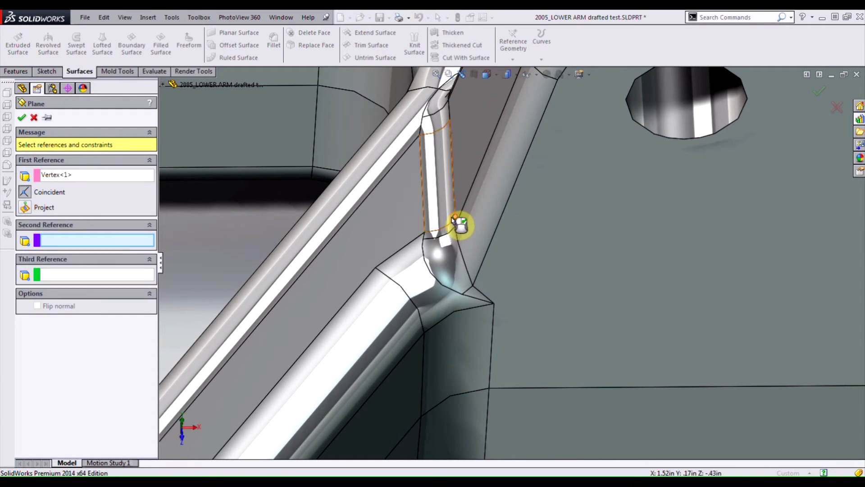
left_click(376, 269)
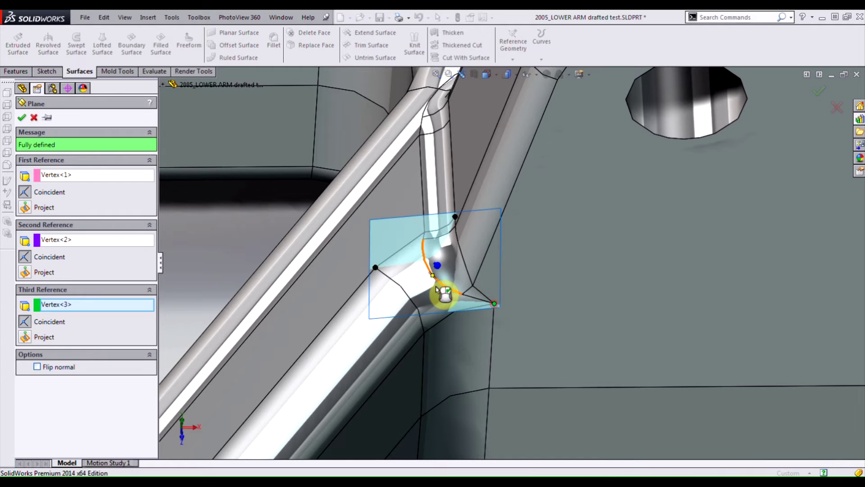
left_click(22, 118)
- Start a sketch on the new plane and draw a circle centred over the poor fillet corner
scroll(293, 211, "up", 3)
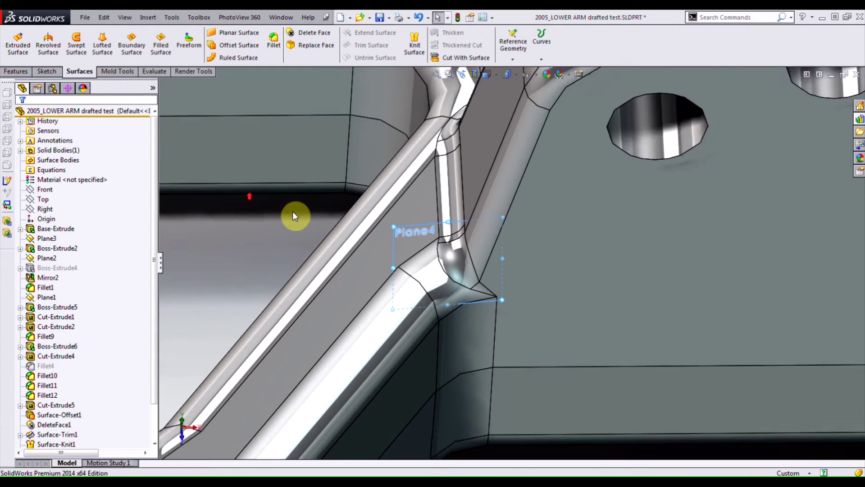
scroll(149, 361, "down", 2)
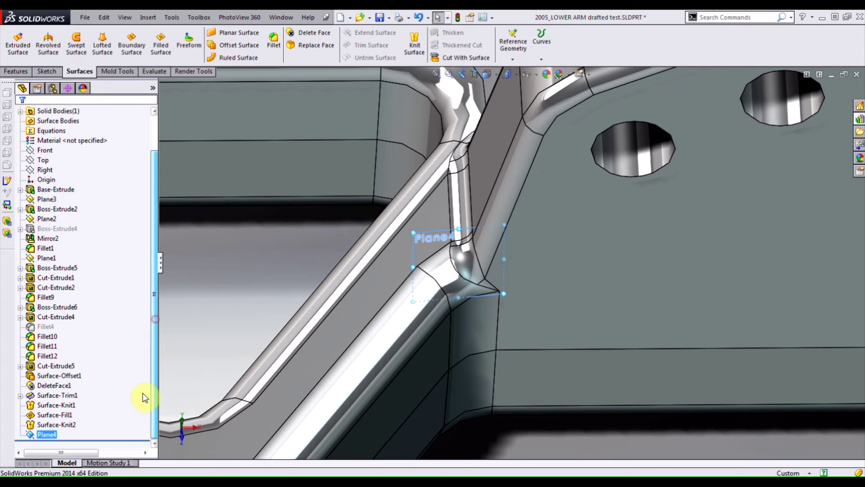
left_click(56, 424, "ctrl")
left_click(55, 415)
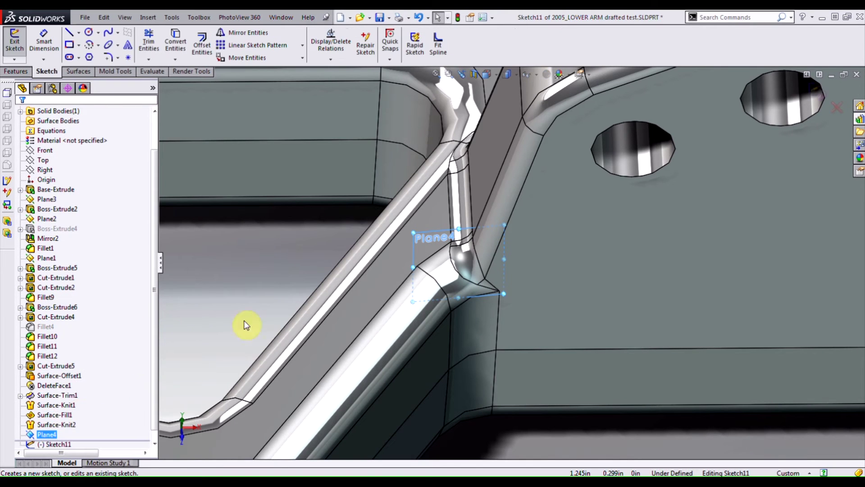
left_click(88, 32)
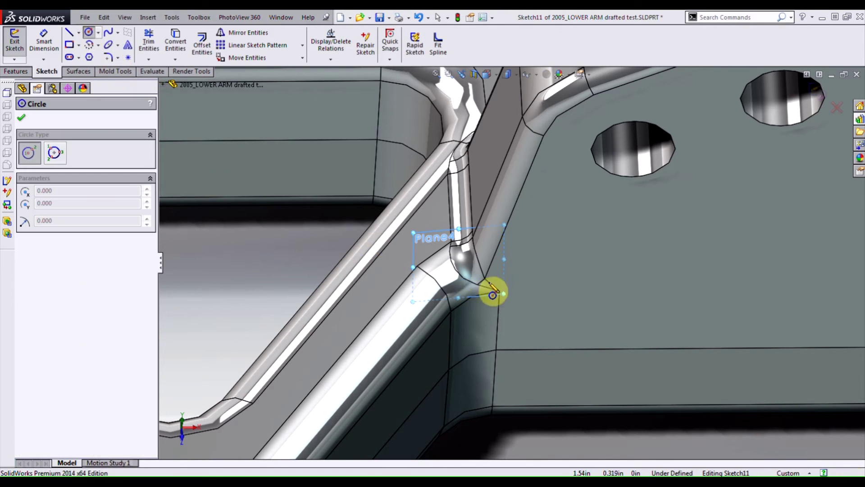
left_click(459, 264)
left_click(474, 293)
key("Escape")
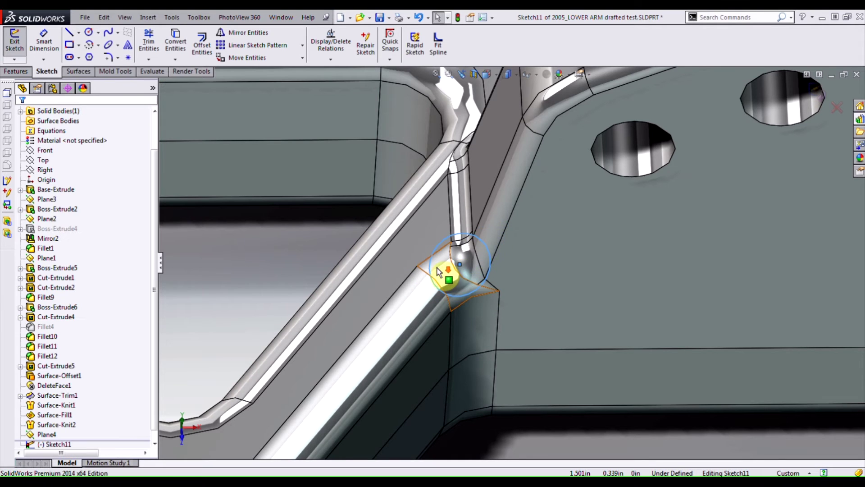
- Fully define the circle by making it coincident with the three outer vertices of the poor fillet corner
scroll(420, 269, "down", 3)
left_click(415, 264)
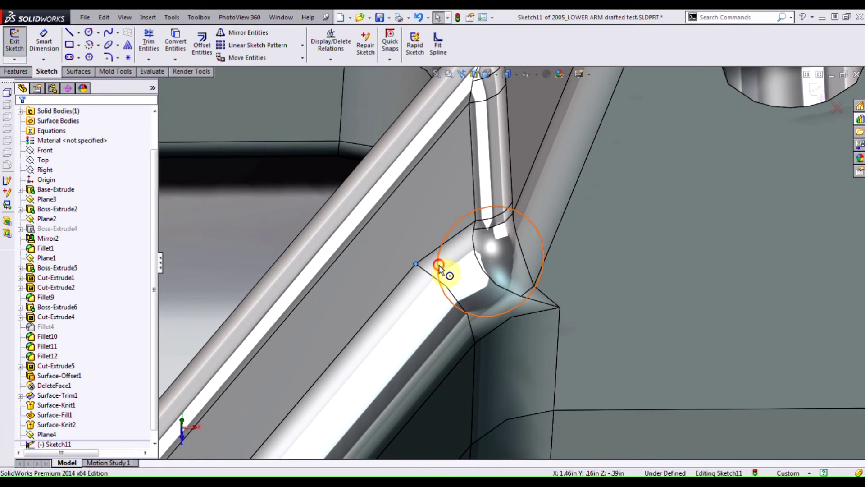
left_click(440, 263, "ctrl")
left_click(26, 307)
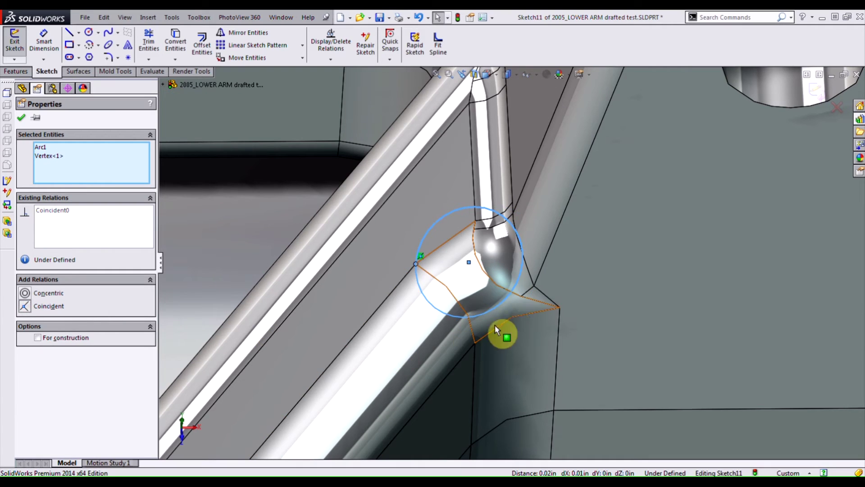
left_click(560, 307)
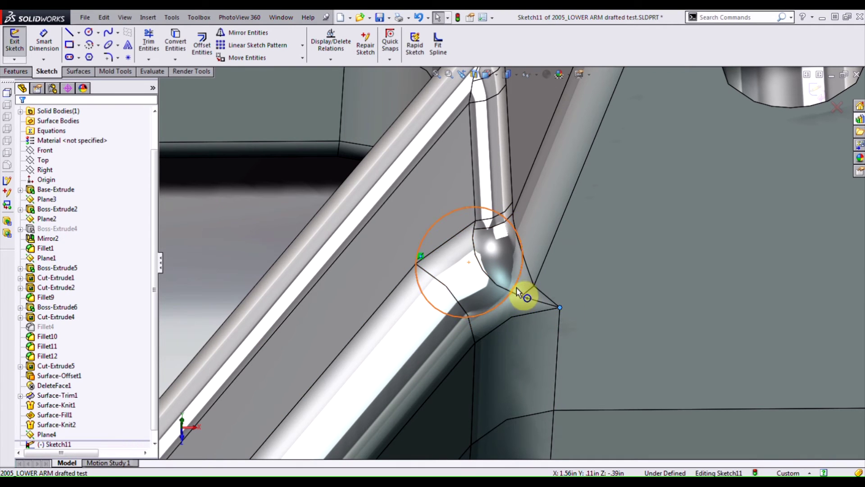
left_click(517, 287, "ctrl")
left_click(28, 306)
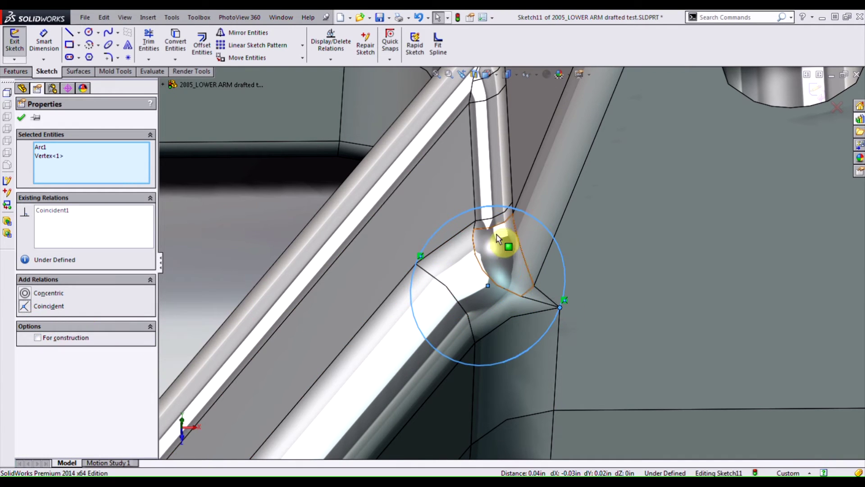
left_click(512, 202)
left_click(516, 210, "ctrl")
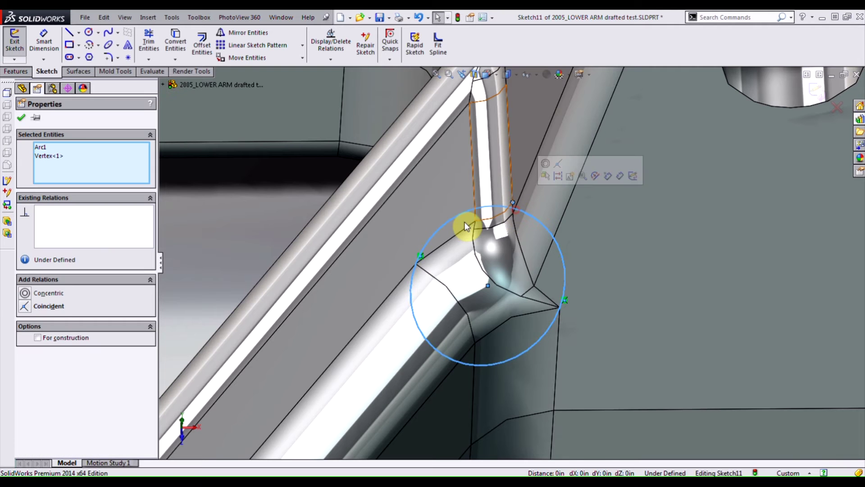
left_click(25, 306)
key("Escape")
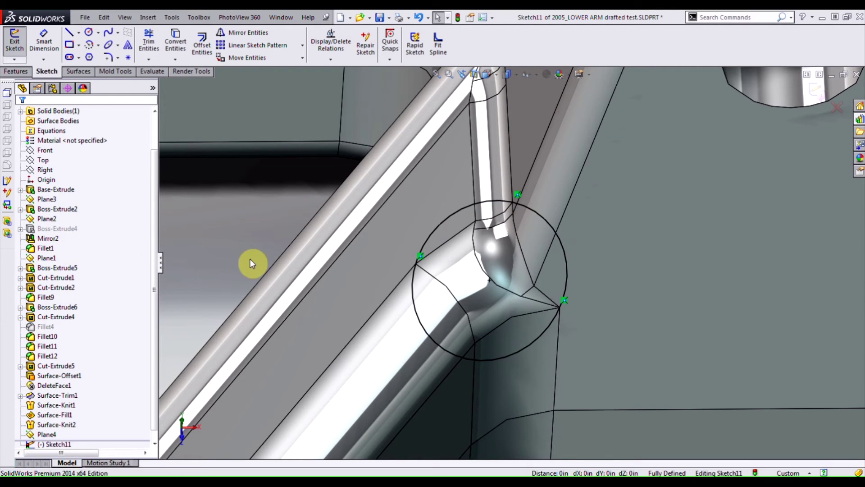
- Extrude the circle as a merged boss, blind 0.100 in in both directions from the sketch plane
middle_click_drag(250, 259, 294, 209)
left_click(14, 71)
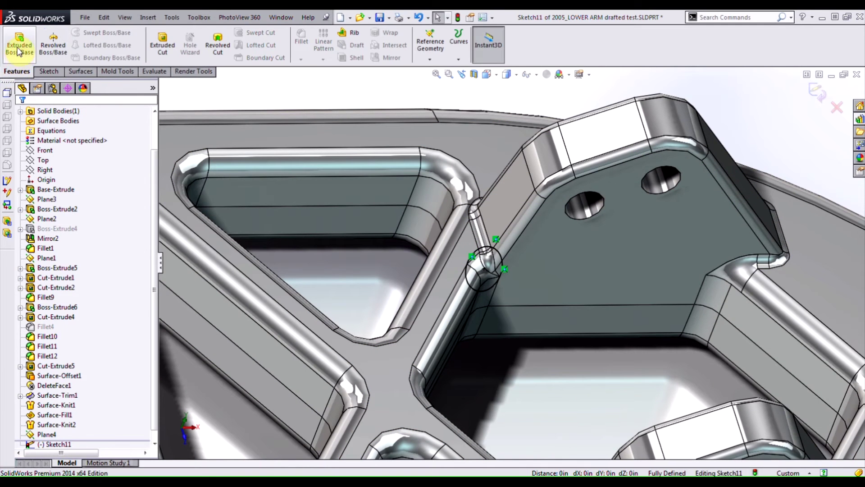
left_click(19, 48)
middle_click_drag(396, 251, 449, 287)
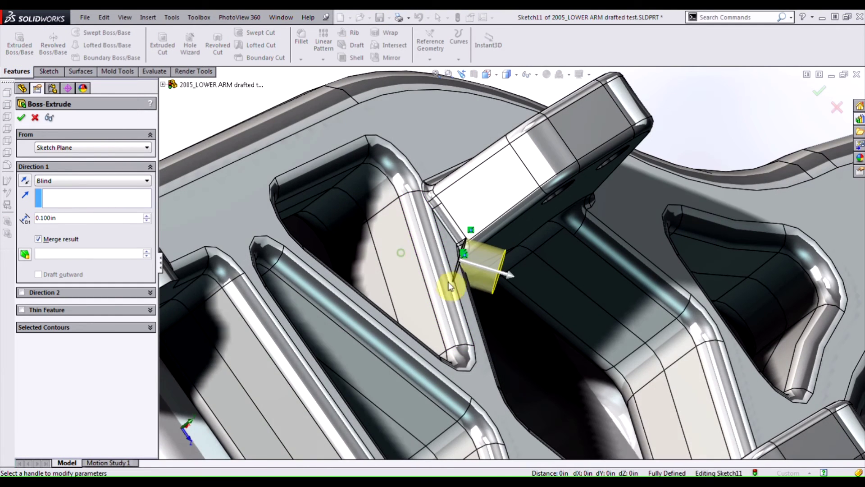
scroll(350, 286, "down", 5)
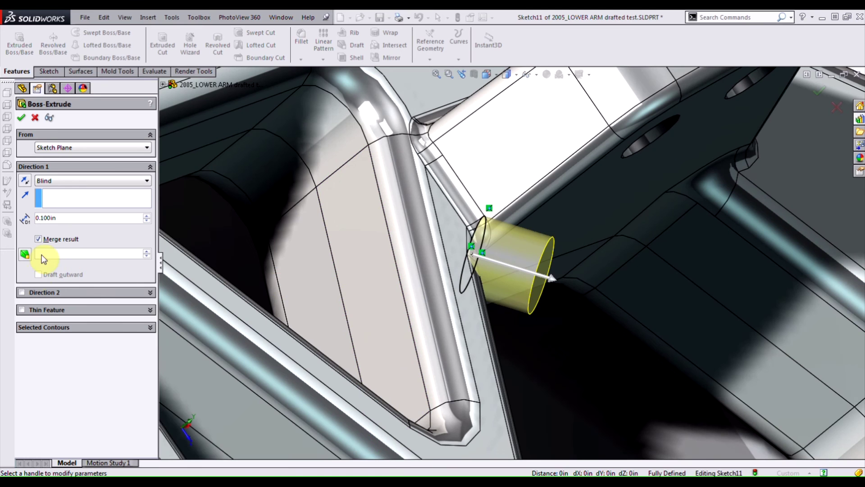
left_click(21, 292)
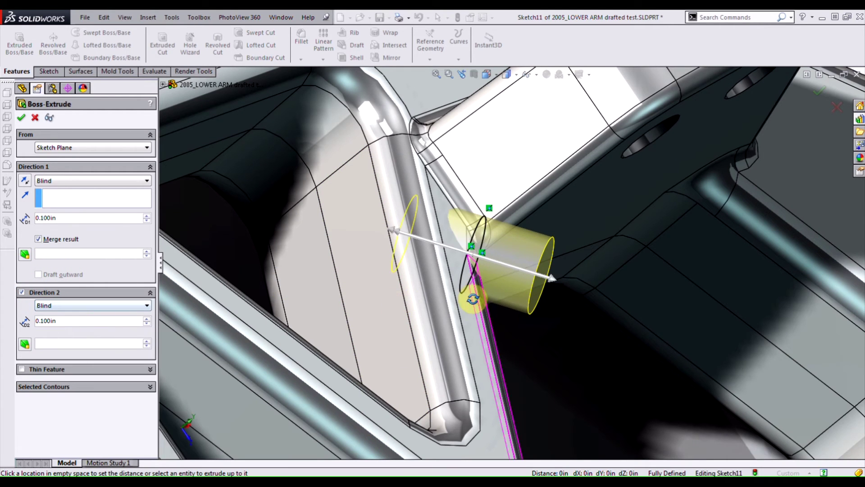
middle_click_drag(469, 299, 432, 270)
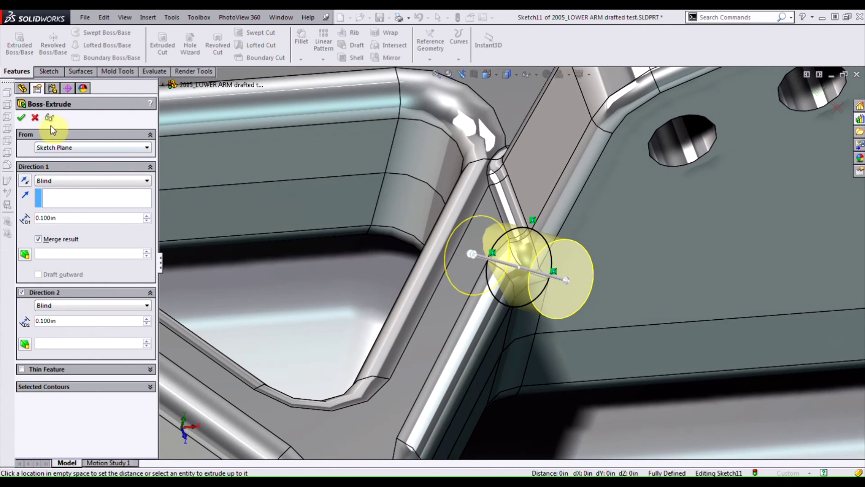
left_click(22, 118)
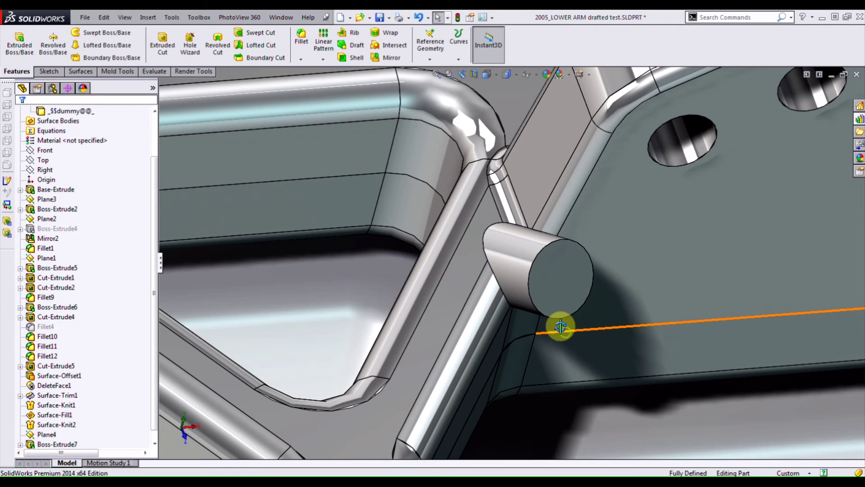
- Delete the extruded cylinder's side face and its circular end face using the plain Delete option
middle_click_drag(561, 326, 574, 353)
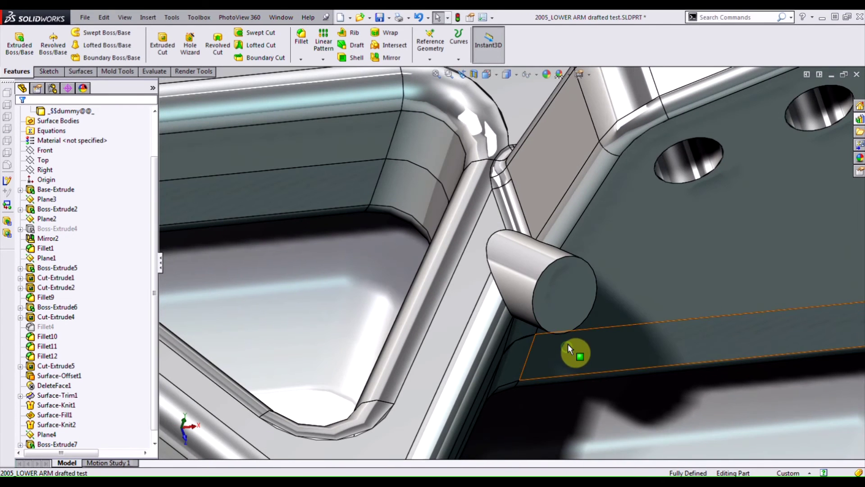
right_click(520, 272)
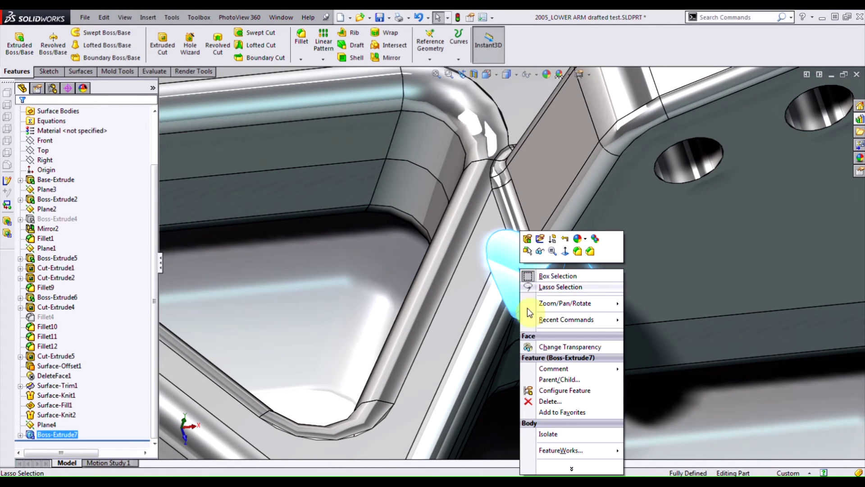
left_click(570, 473)
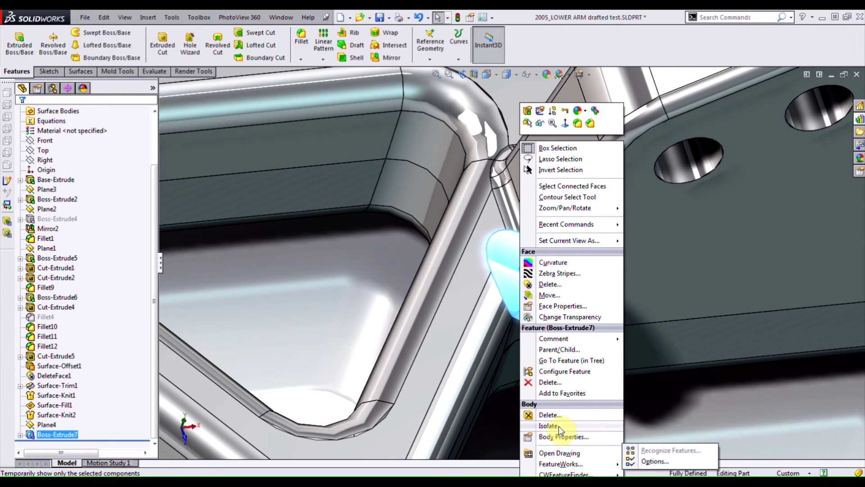
left_click(550, 284)
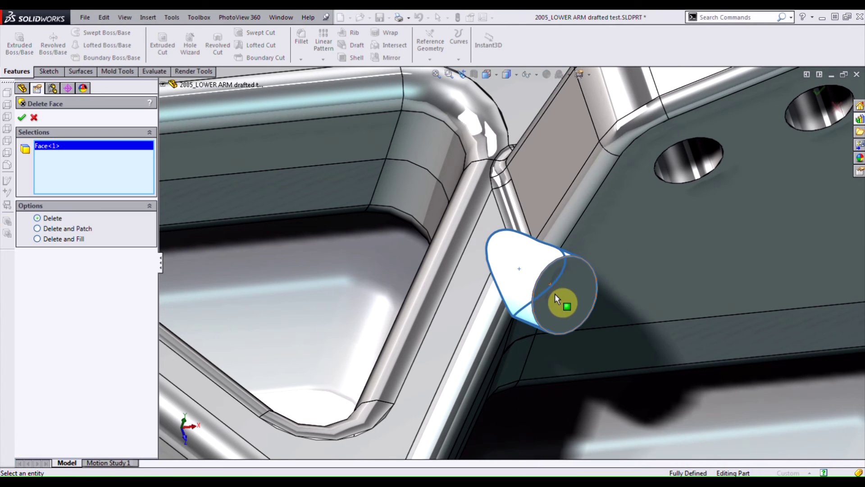
left_click(556, 295)
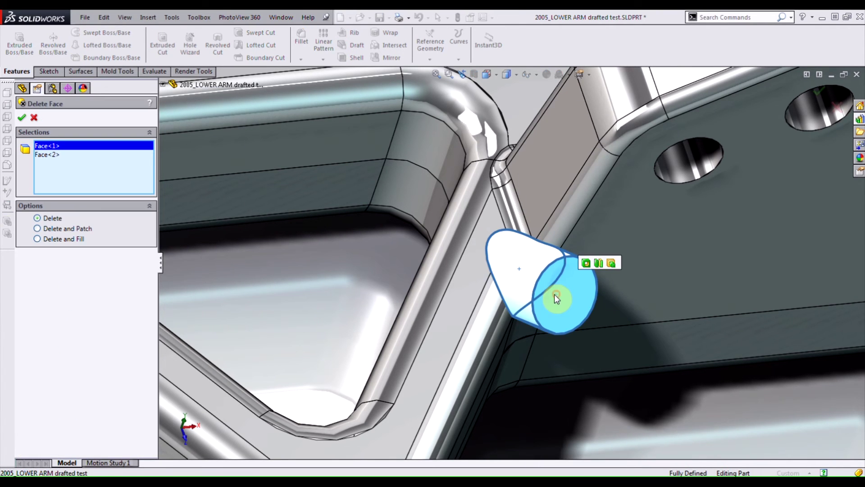
left_click(21, 117)
- Start a filled surface and select the tangent chain of open edges around the corner hole as patch boundary
middle_click_drag(439, 342, 519, 279)
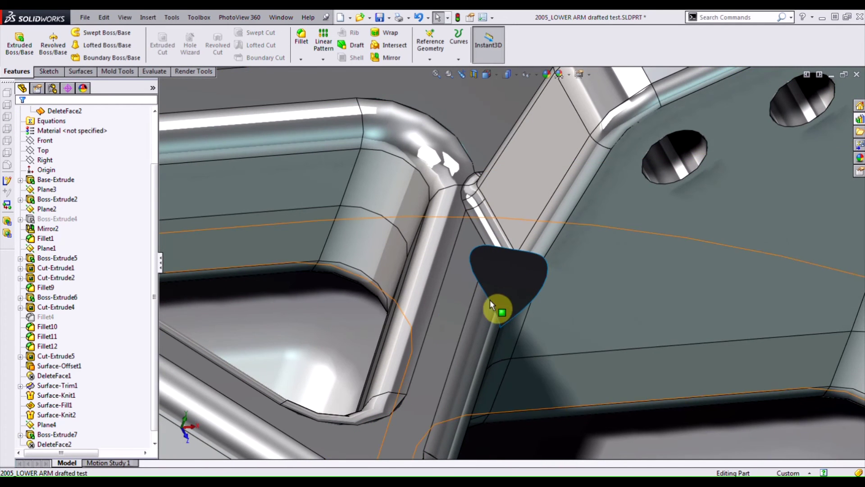
key("Left")
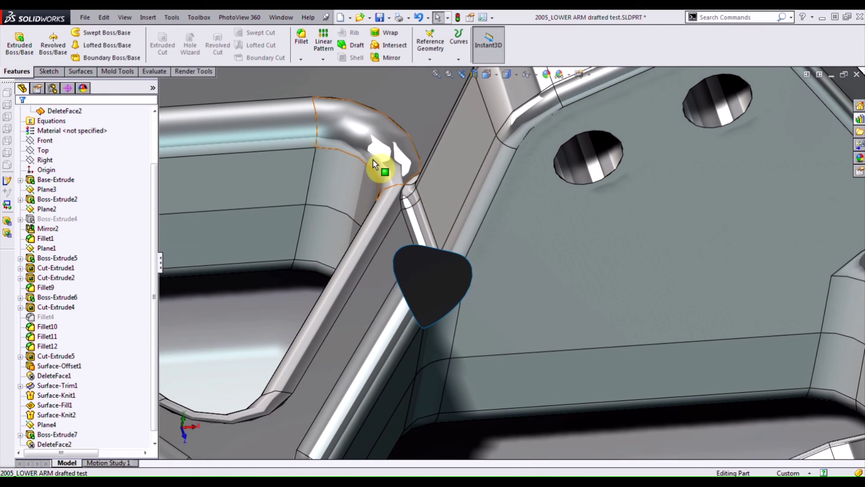
left_click(82, 72)
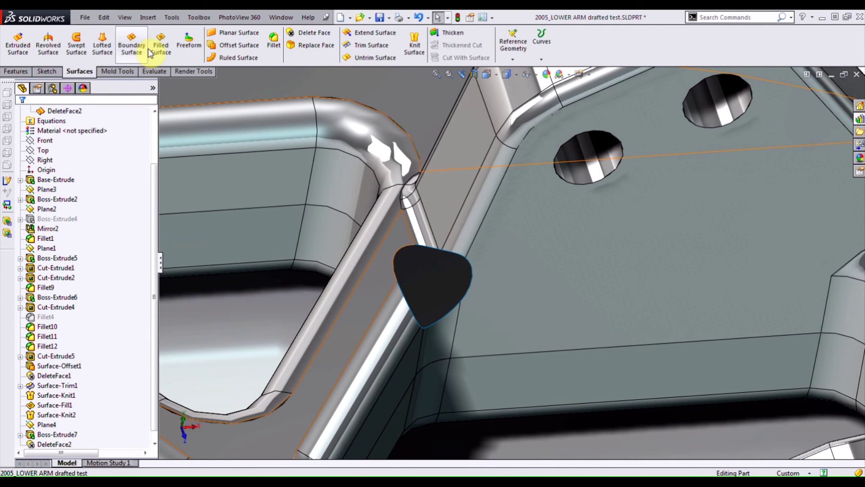
left_click(161, 40)
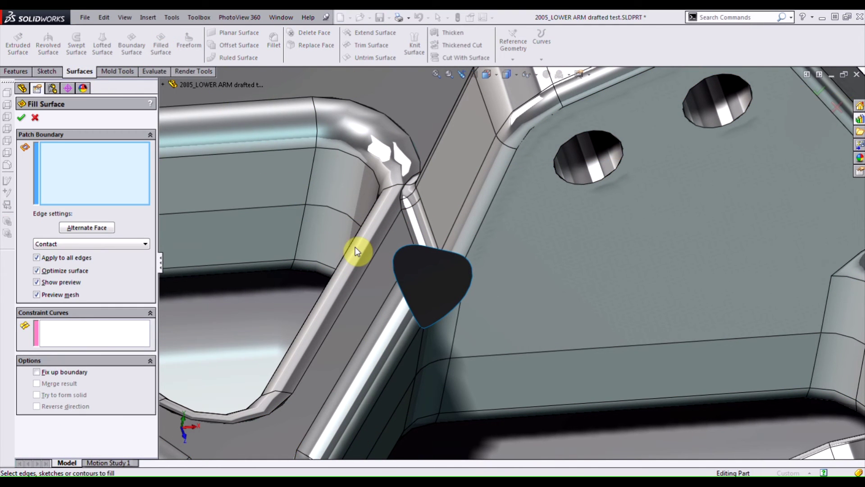
scroll(412, 250, "up", 1)
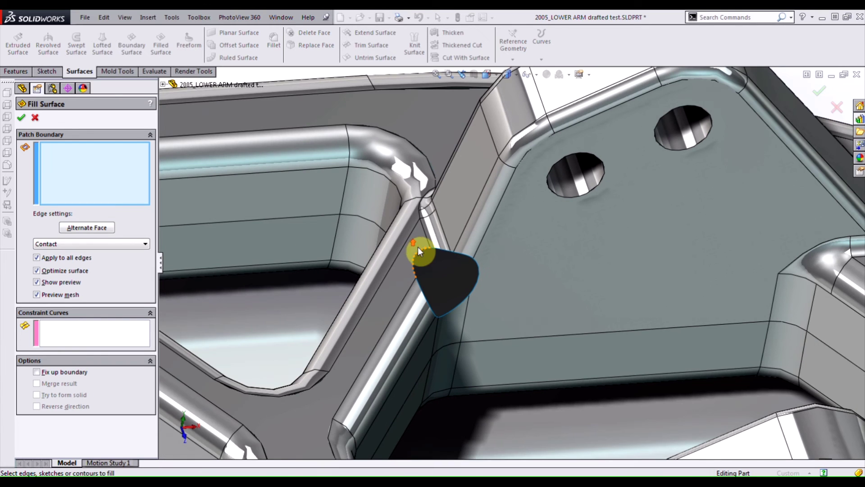
right_click(423, 254)
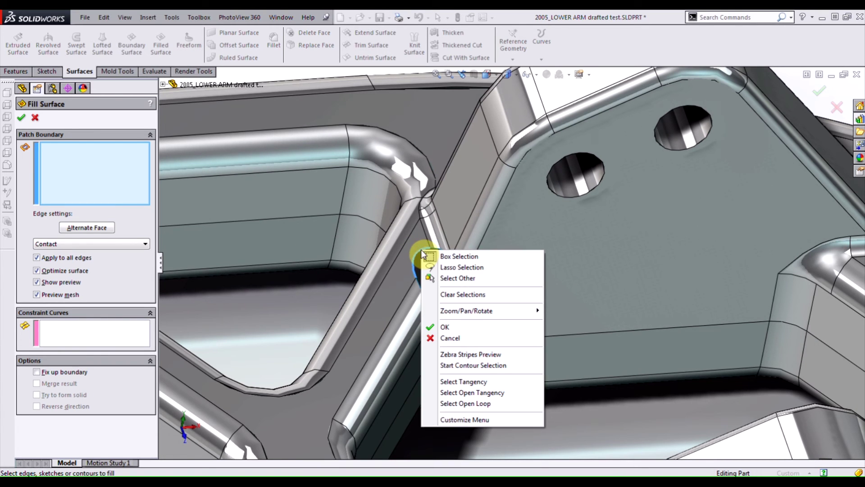
left_click(451, 382)
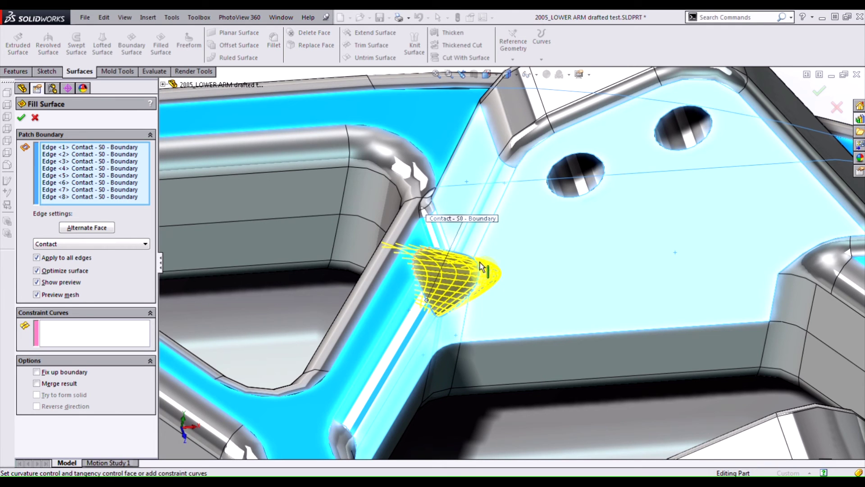
- Apply the Tangent edge condition to all boundary edges of the corner patch and create the filled surface
scroll(461, 299, "down", 5)
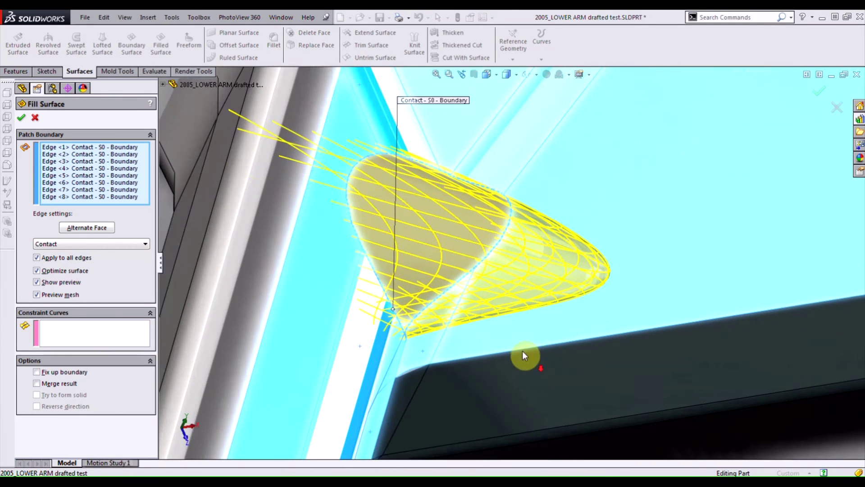
middle_click_drag(522, 323, 492, 305)
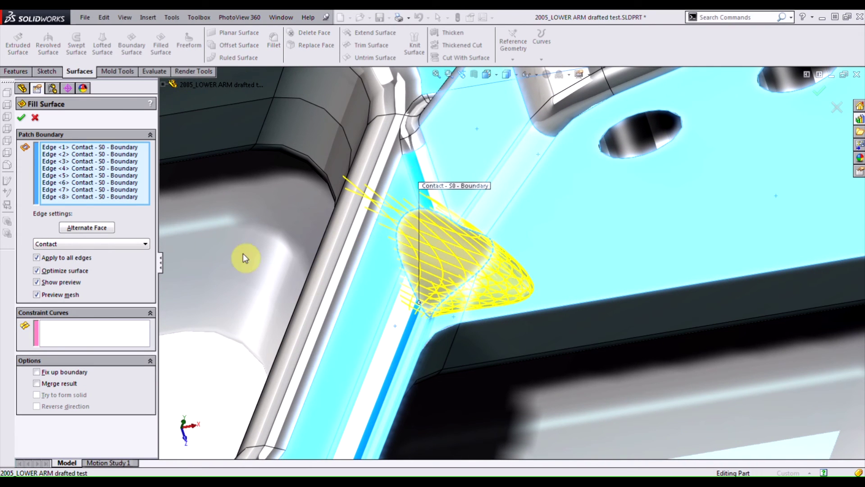
left_click(145, 243)
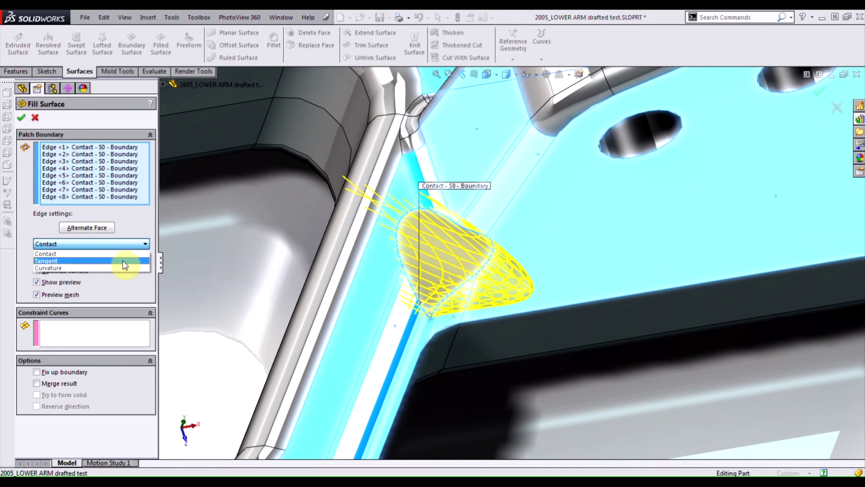
left_click(123, 260)
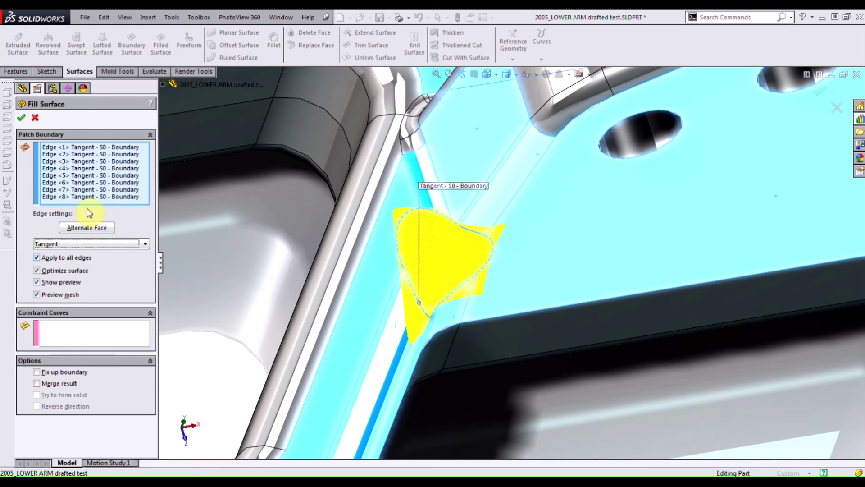
left_click(21, 117)
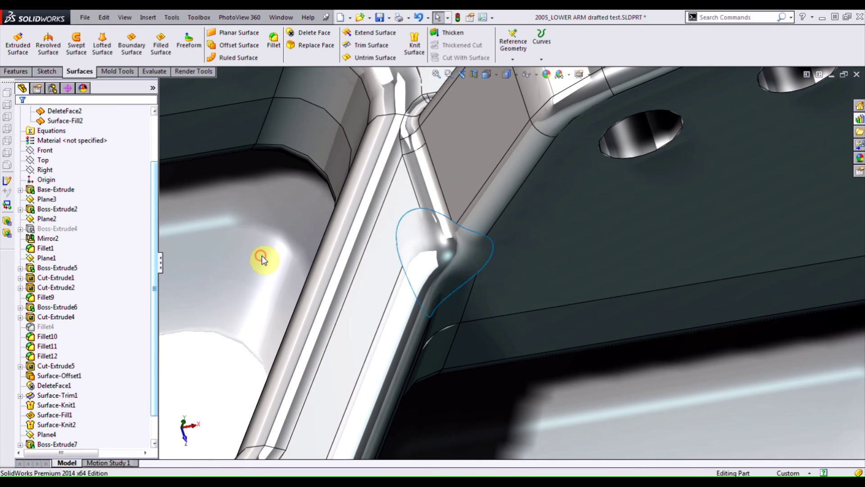
- Knit the new corner patch and the surrounding surface body together into a solid
middle_click_drag(360, 302, 351, 319)
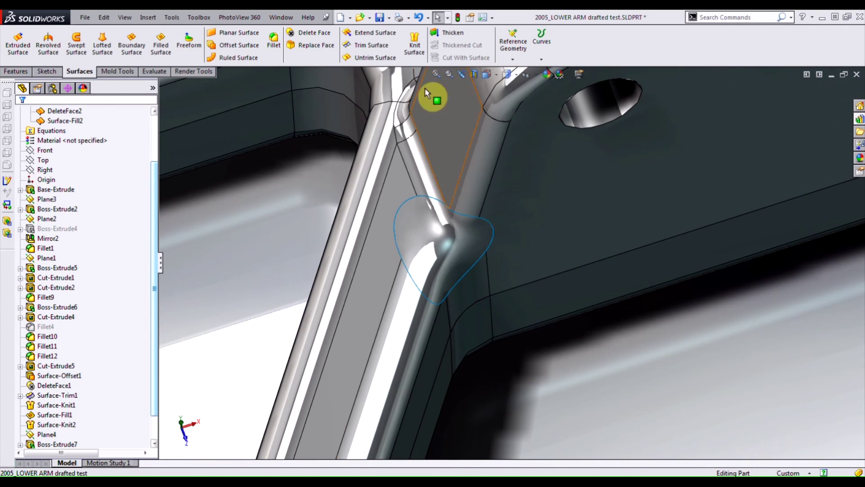
left_click(414, 50)
left_click(432, 249)
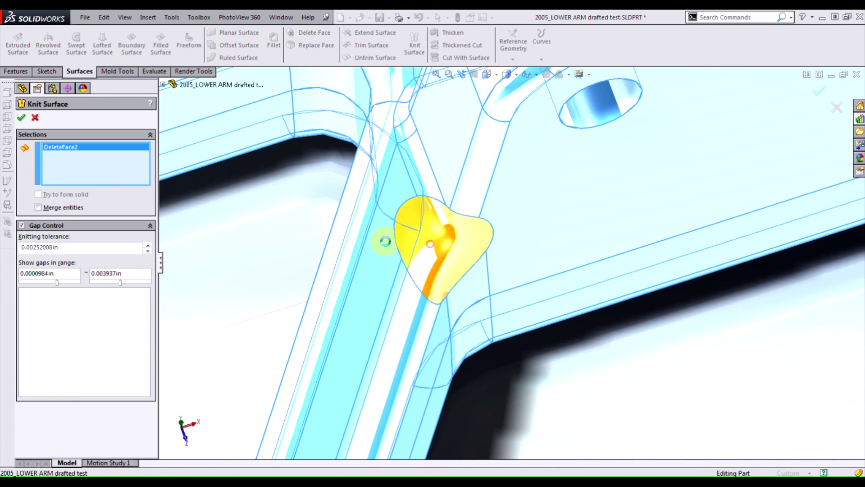
left_click(385, 241)
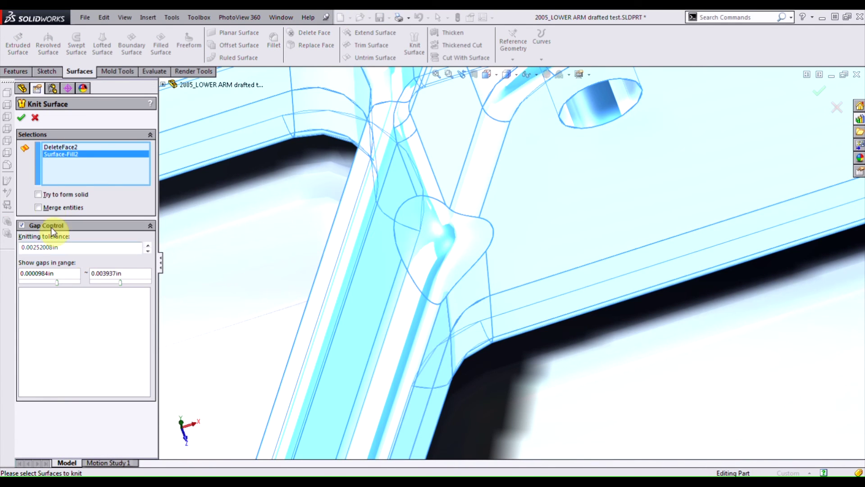
left_click(22, 119)
scroll(611, 302, "down", 5)
scroll(647, 311, "up", 1)
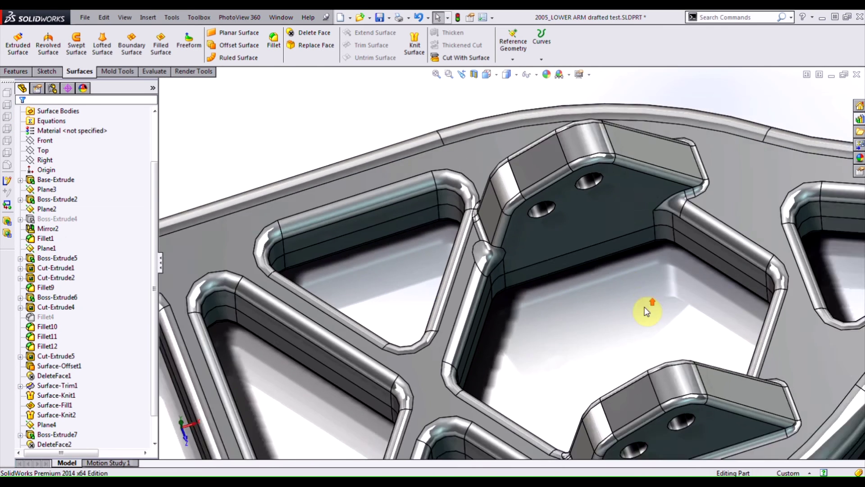
middle_click_drag(647, 311, 547, 251)
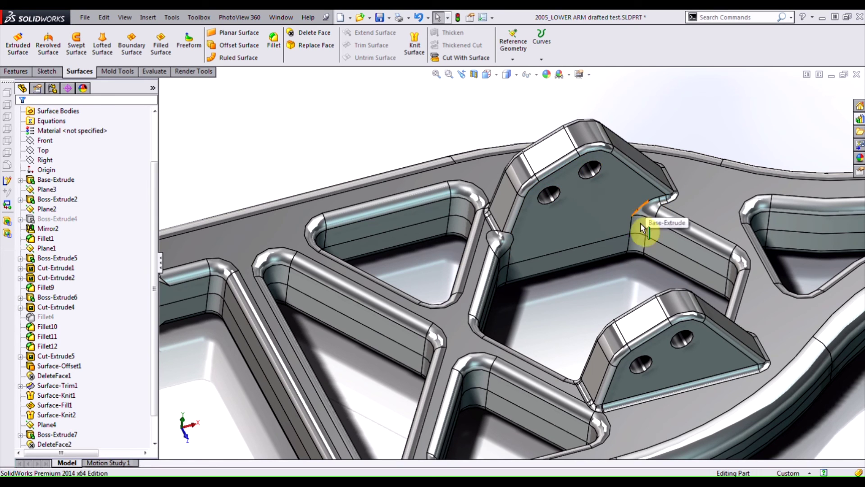
middle_click_drag(608, 284, 613, 299)
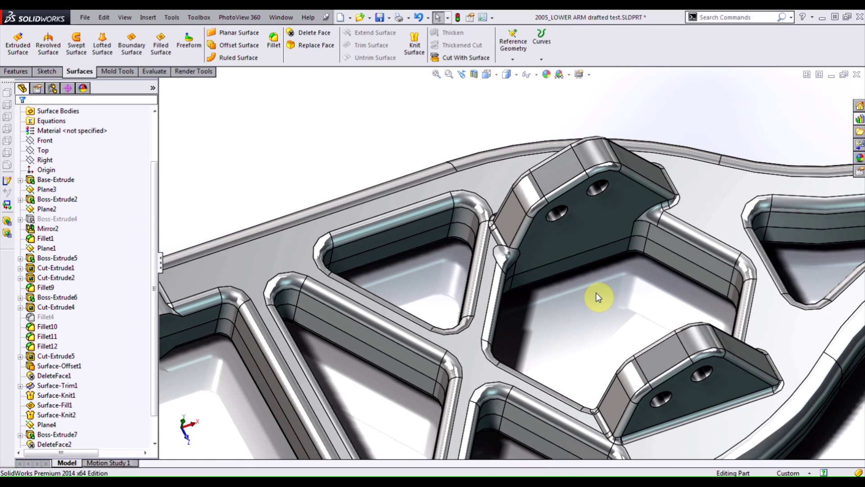
mouse_move(653, 295)
middle_mouse_down()
mouse_move(643, 303)
mouse_move(641, 282)
mouse_move(624, 276)
mouse_move(650, 281)
middle_mouse_up()
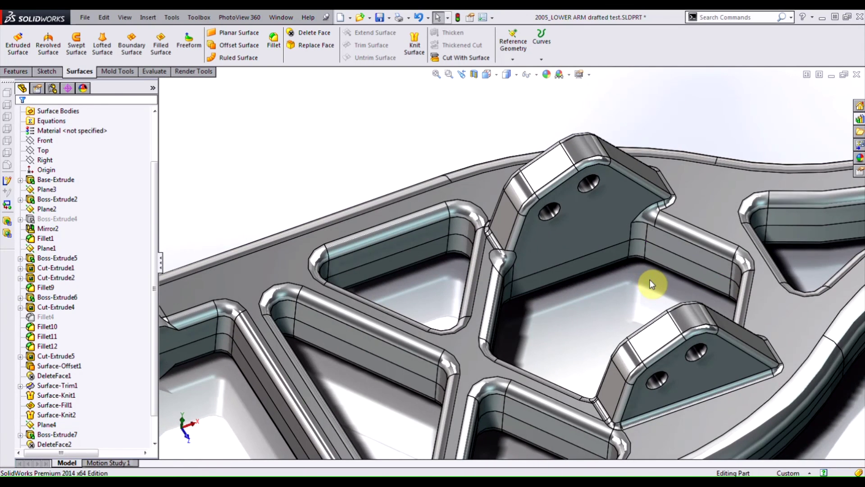